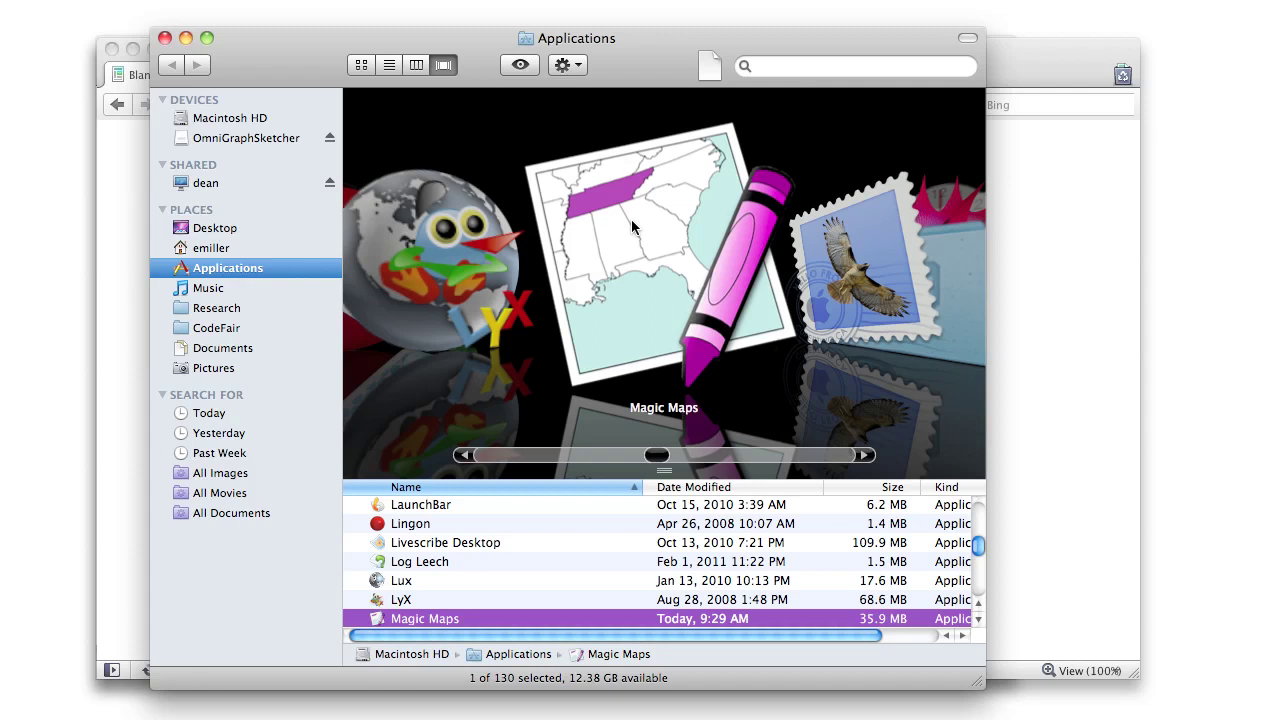
- Launch Magic Maps, open the United States map template, and shorten the new map window to fit the screen
{"action": "double_click", "coordinate": [632, 226]}
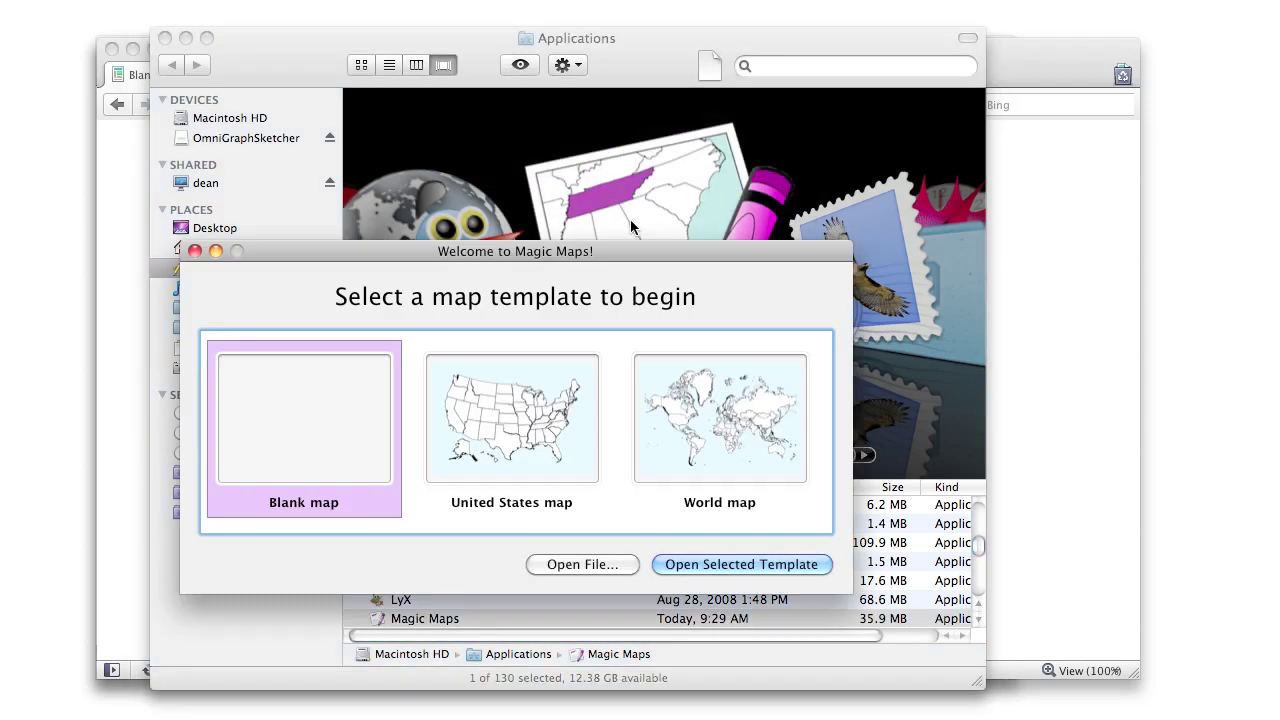
{"action": "left_click", "coordinate": [548, 392]}
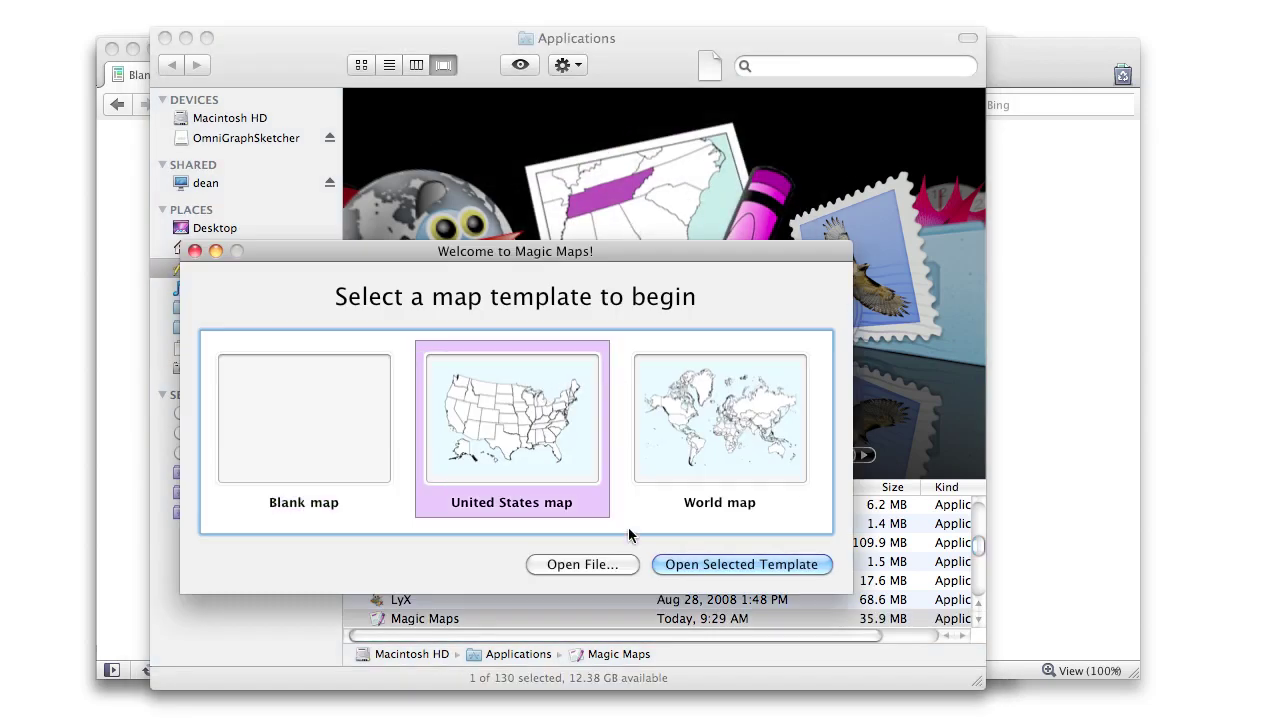
{"action": "left_click", "coordinate": [662, 565]}
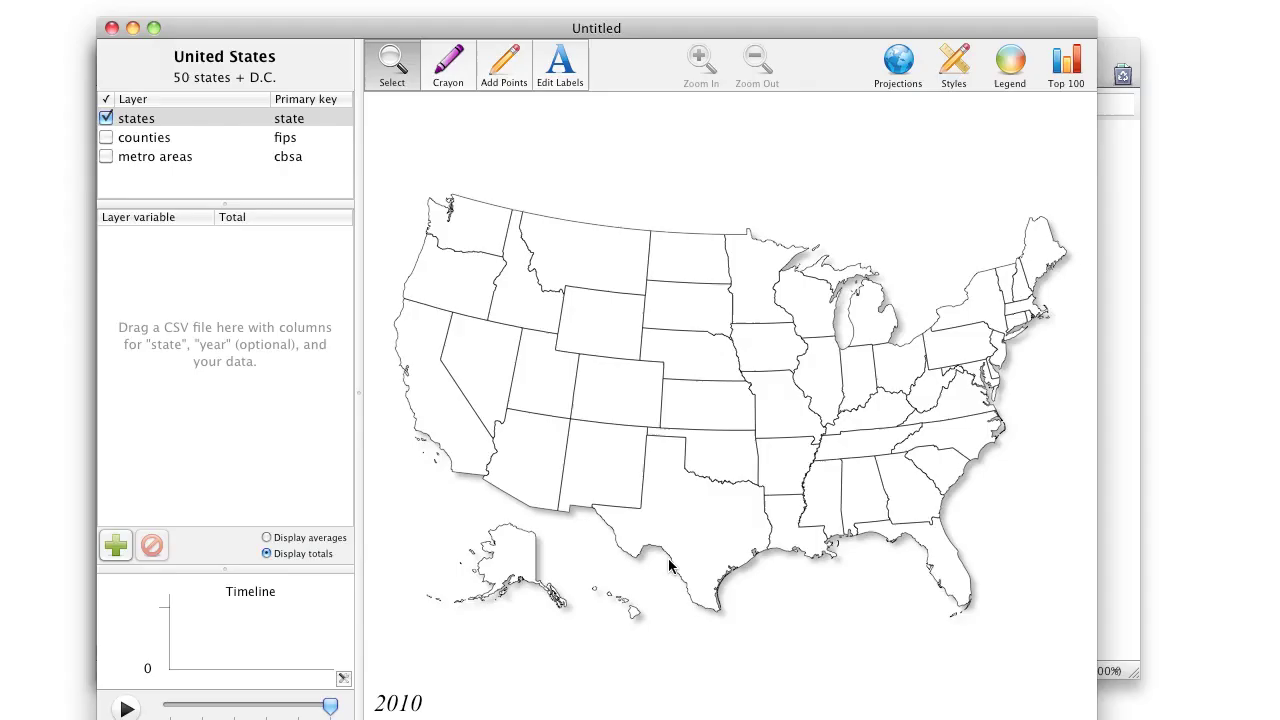
{"action": "left_click_drag", "start_coordinate": [1090, 718], "coordinate": [1090, 684]}
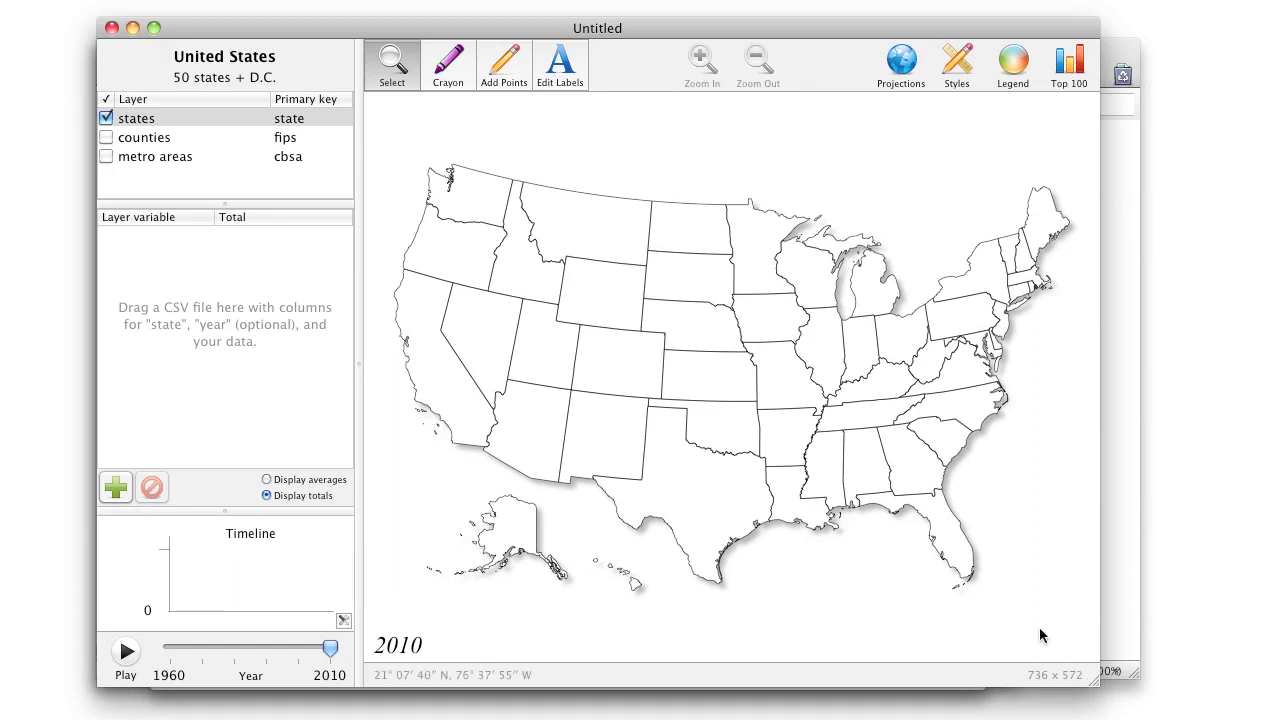
{"action": "key", "text": "super+Tab"}
{"action": "key", "text": "super+Tab"}
{"action": "key", "text": "super+Tab"}
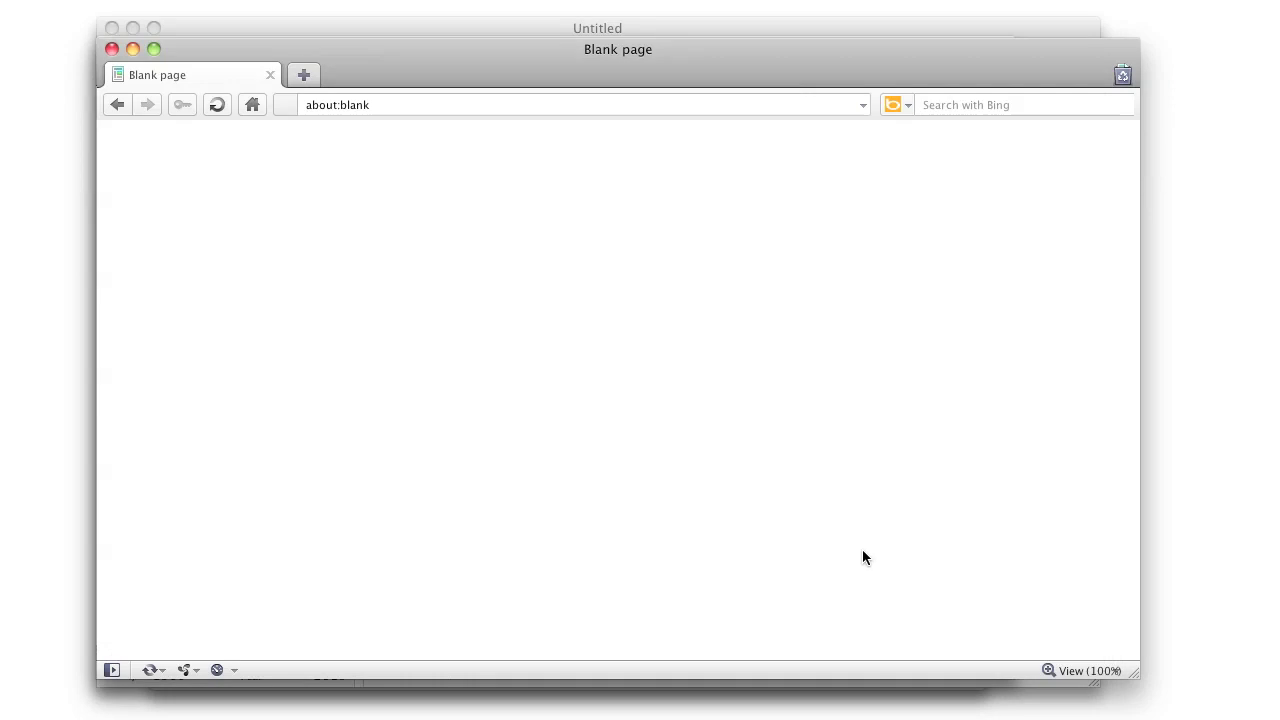
{"action": "left_click", "coordinate": [606, 107]}
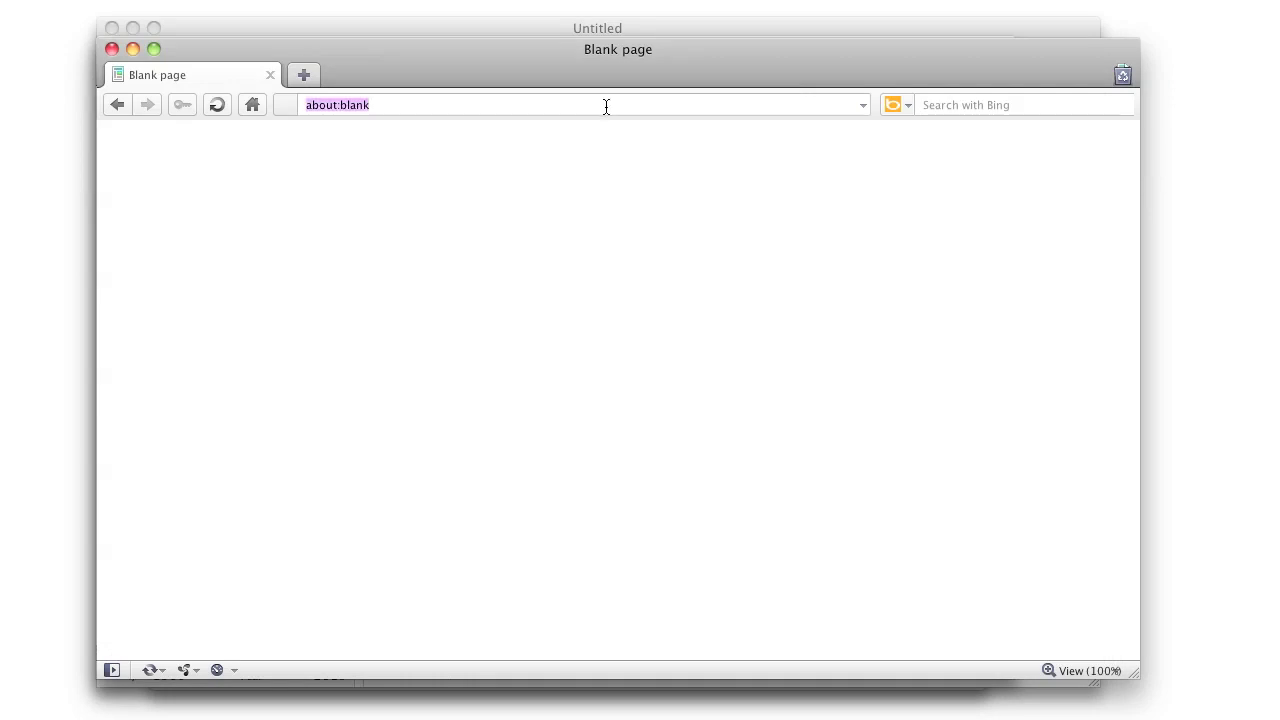
{"action": "type", "text": "www.census.gov"}
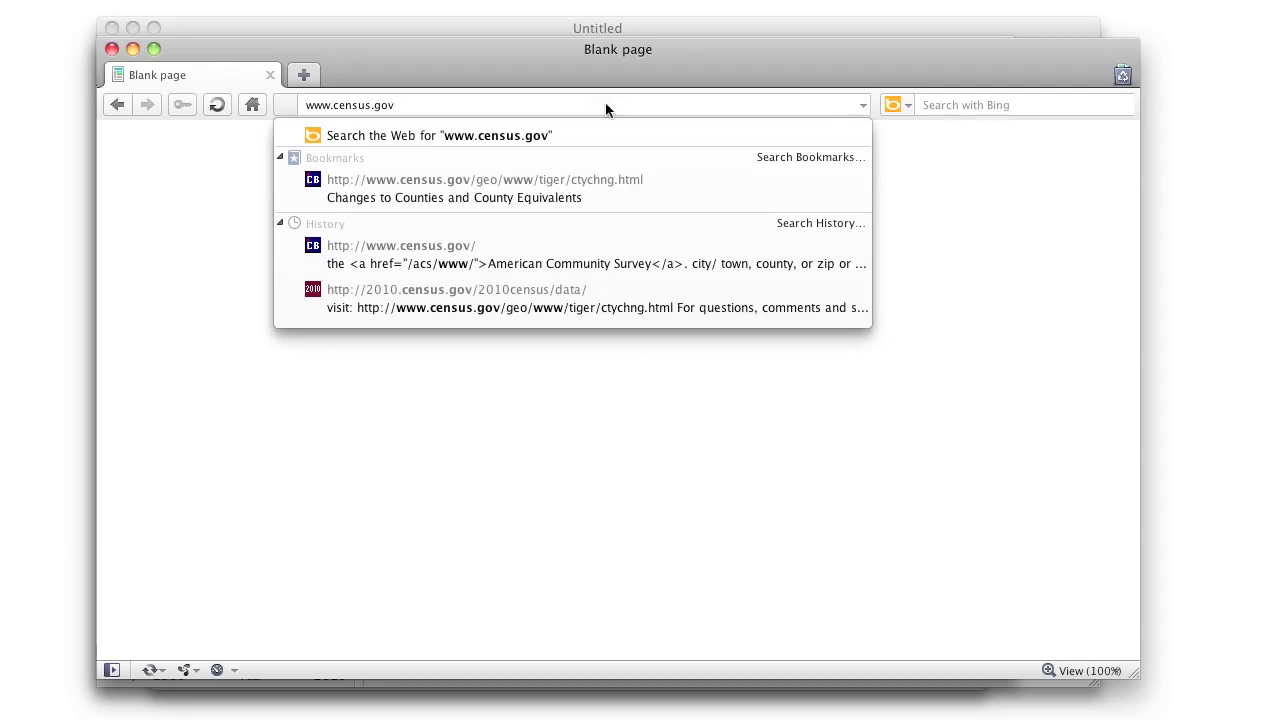
{"action": "key", "text": "Return"}
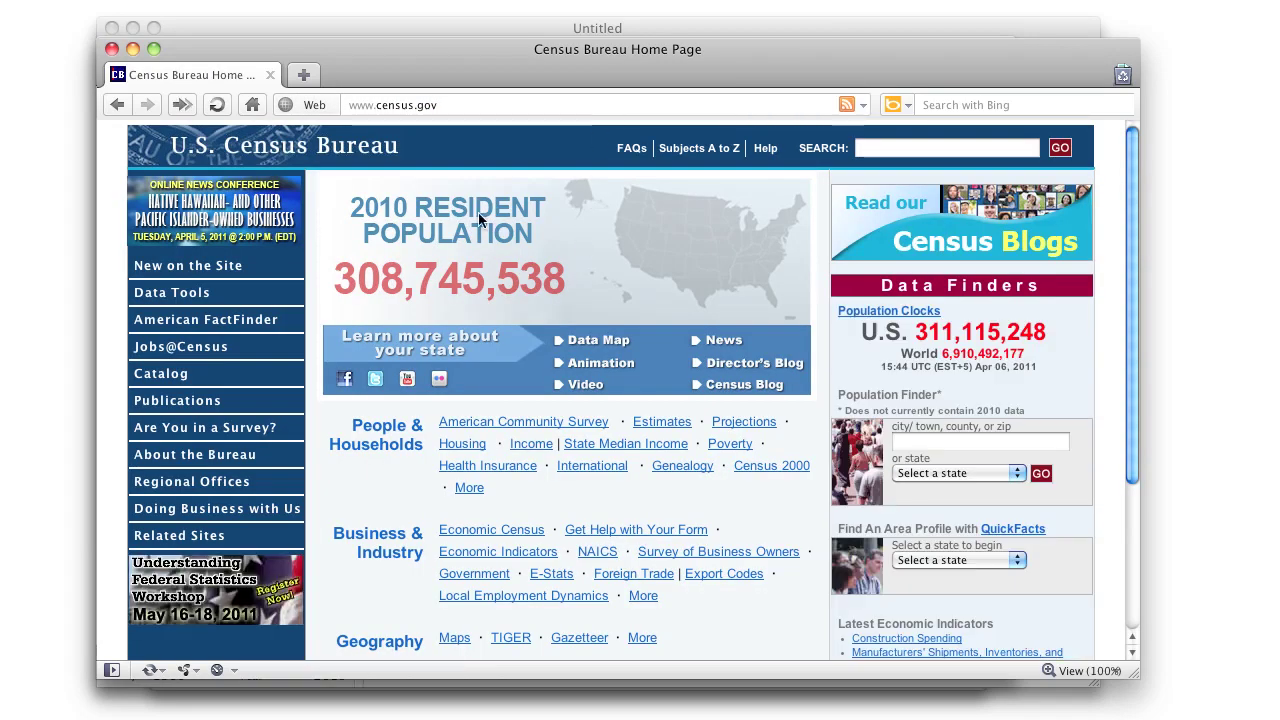
- Go to the Census Data Map page and open the Population Change CSV file offered for download
{"action": "left_click", "coordinate": [600, 342]}
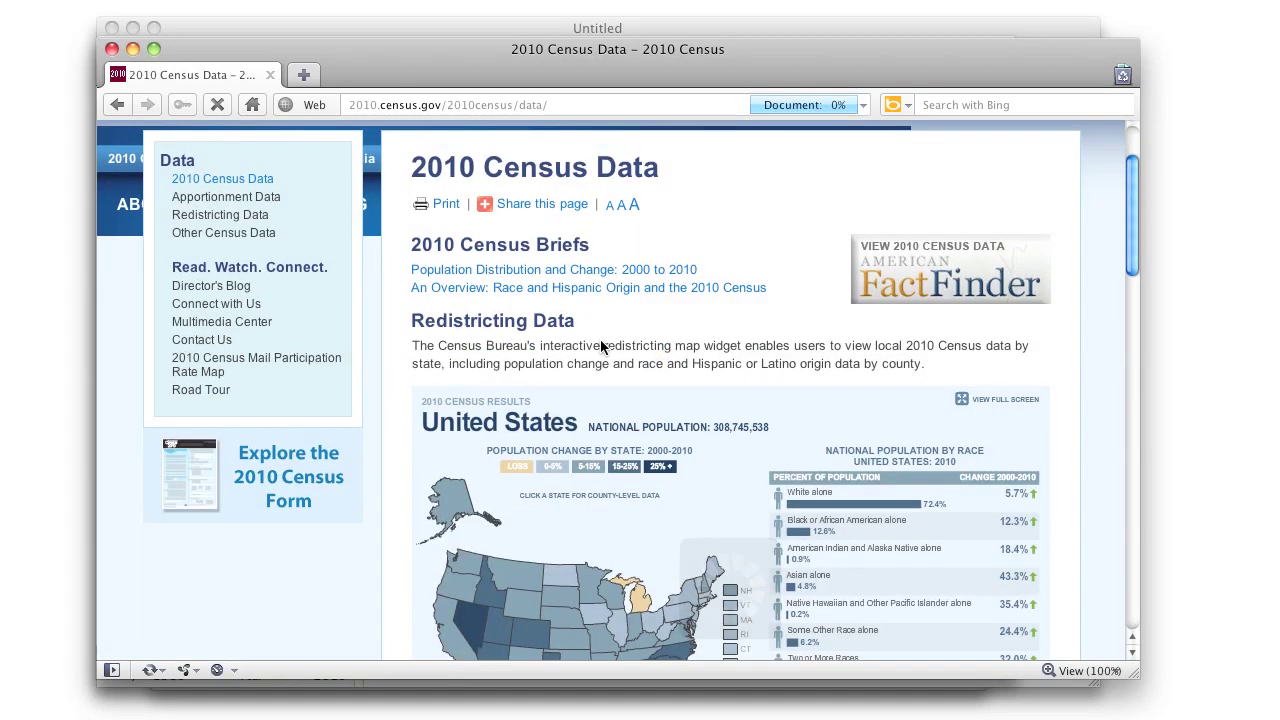
{"action": "scroll", "coordinate": [601, 342], "scroll_direction": "down", "scroll_amount": 5}
{"action": "scroll", "coordinate": [601, 345], "scroll_direction": "down", "scroll_amount": 2}
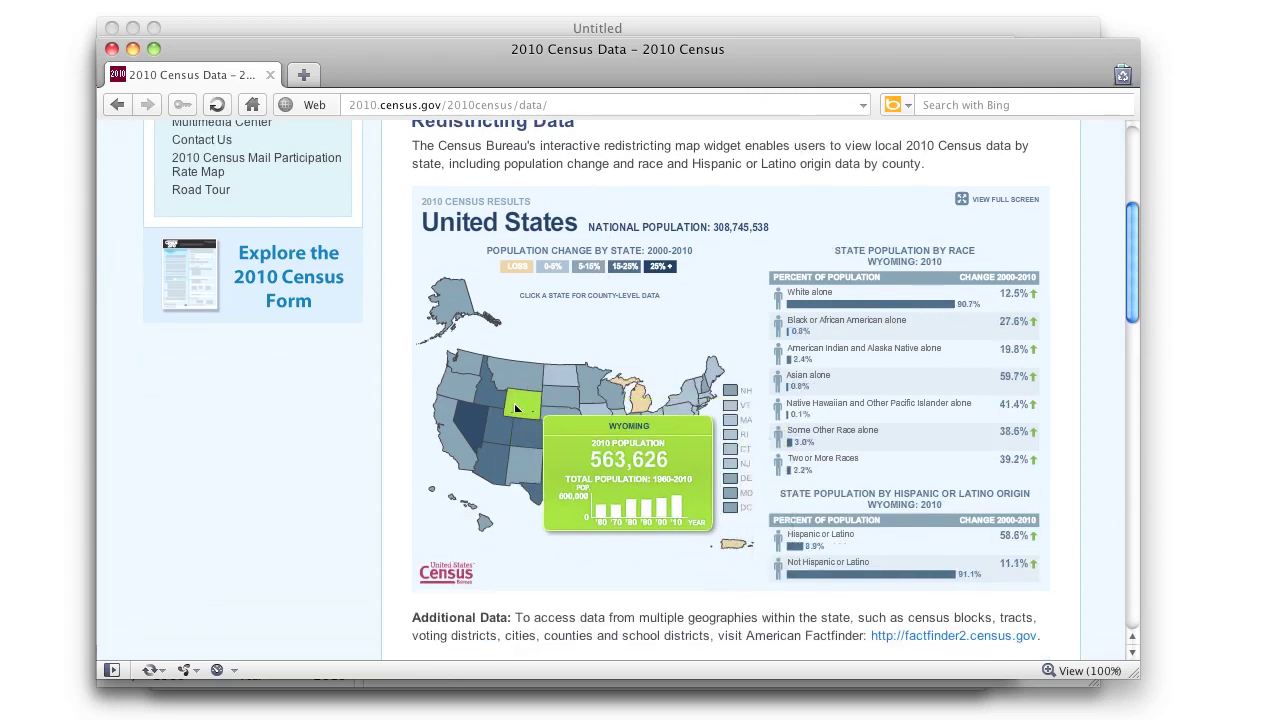
{"action": "mouse_move", "coordinate": [509, 427]}
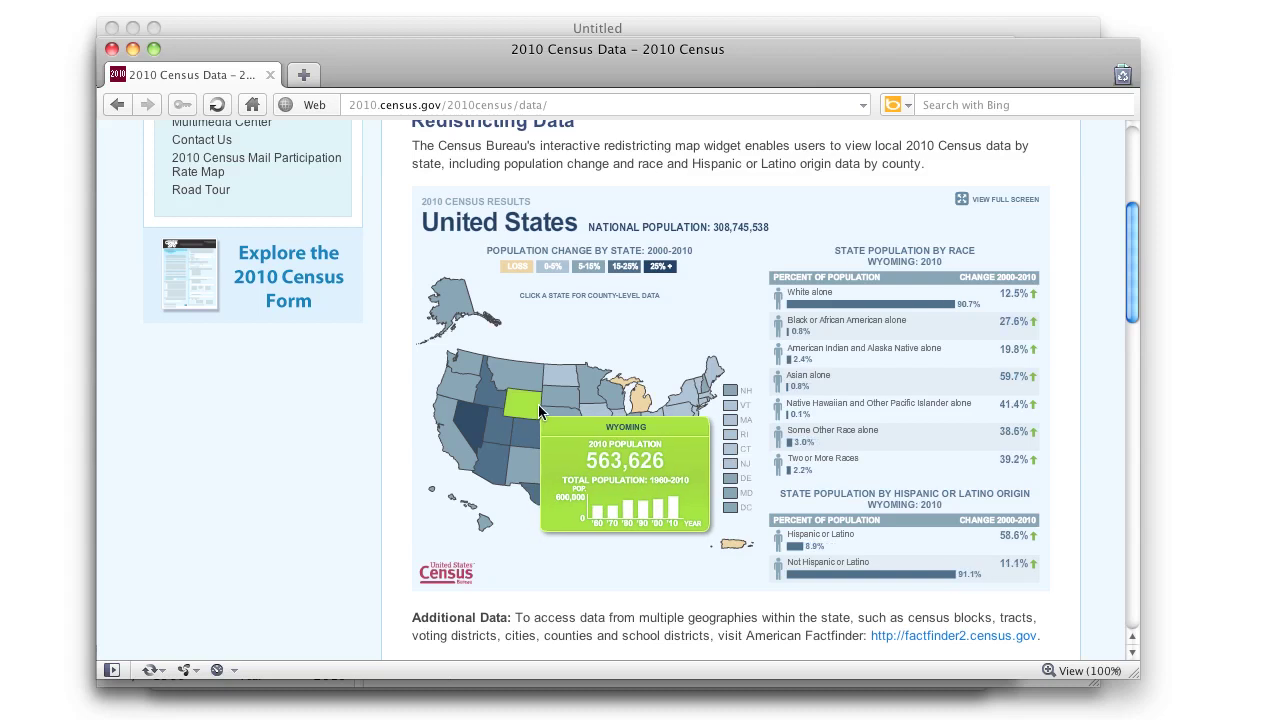
{"action": "scroll", "coordinate": [559, 393], "scroll_direction": "down", "scroll_amount": 3}
{"action": "scroll", "coordinate": [559, 393], "scroll_direction": "down", "scroll_amount": 10}
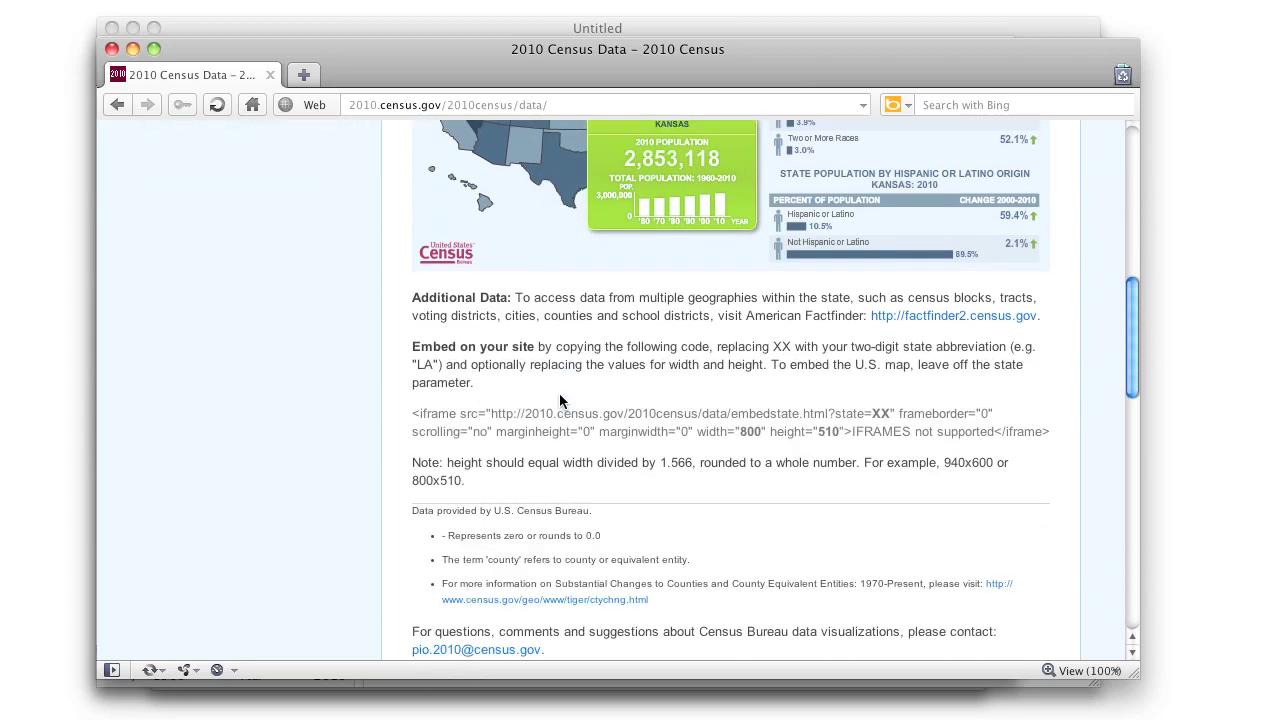
{"action": "scroll", "coordinate": [560, 400], "scroll_direction": "down", "scroll_amount": 7}
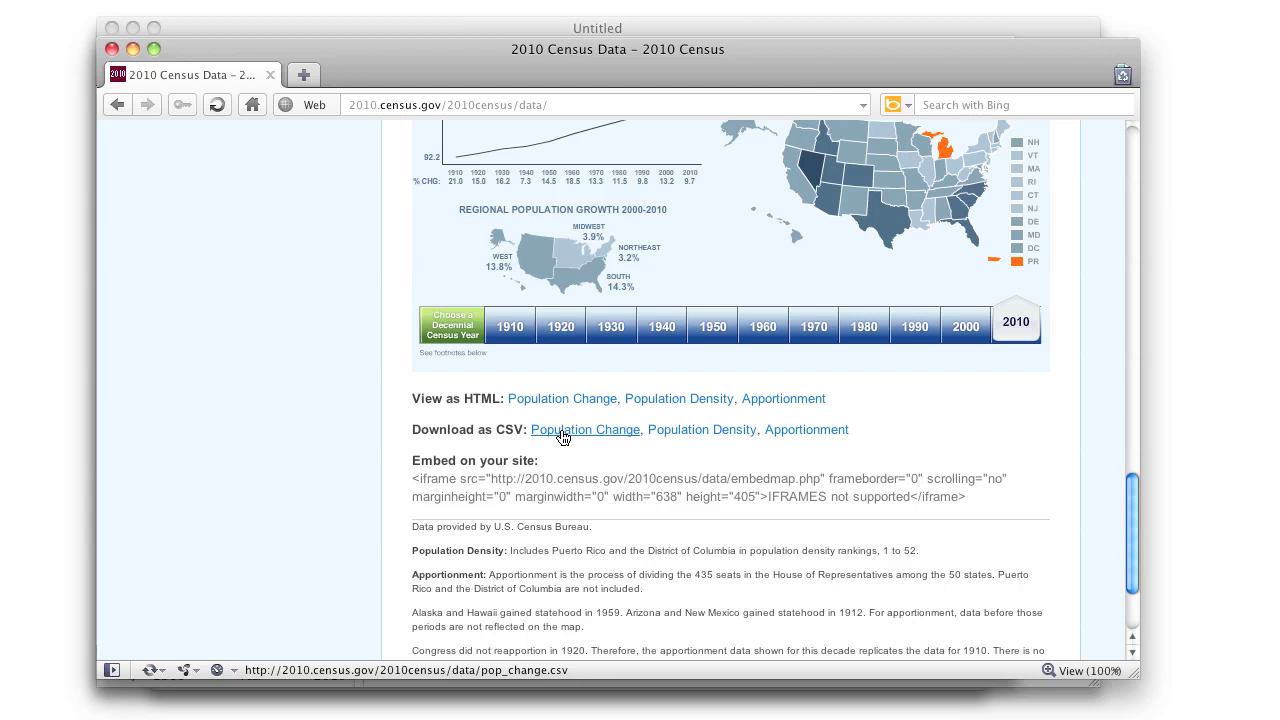
{"action": "left_click", "coordinate": [563, 436]}
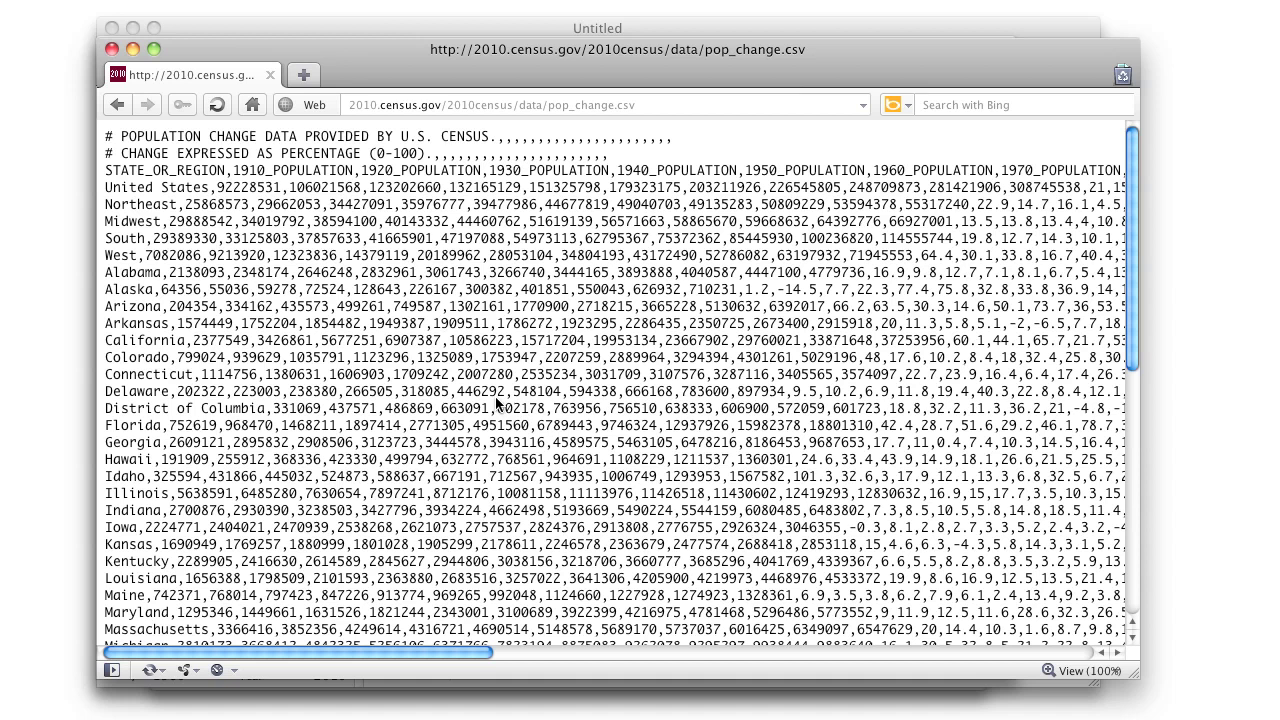
- Copy the entire contents of pop_change.csv and switch back to Magic Maps
{"action": "left_click_drag", "start_coordinate": [104, 172], "coordinate": [374, 172]}
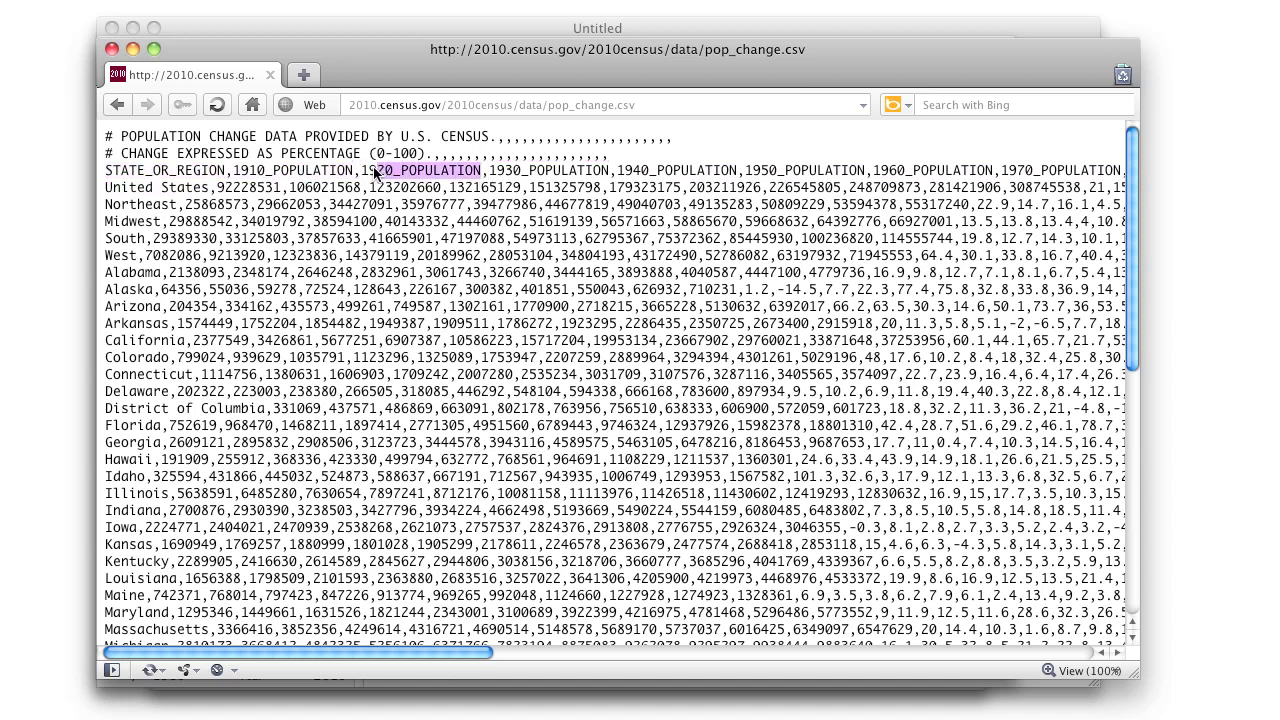
{"action": "left_click", "coordinate": [378, 174]}
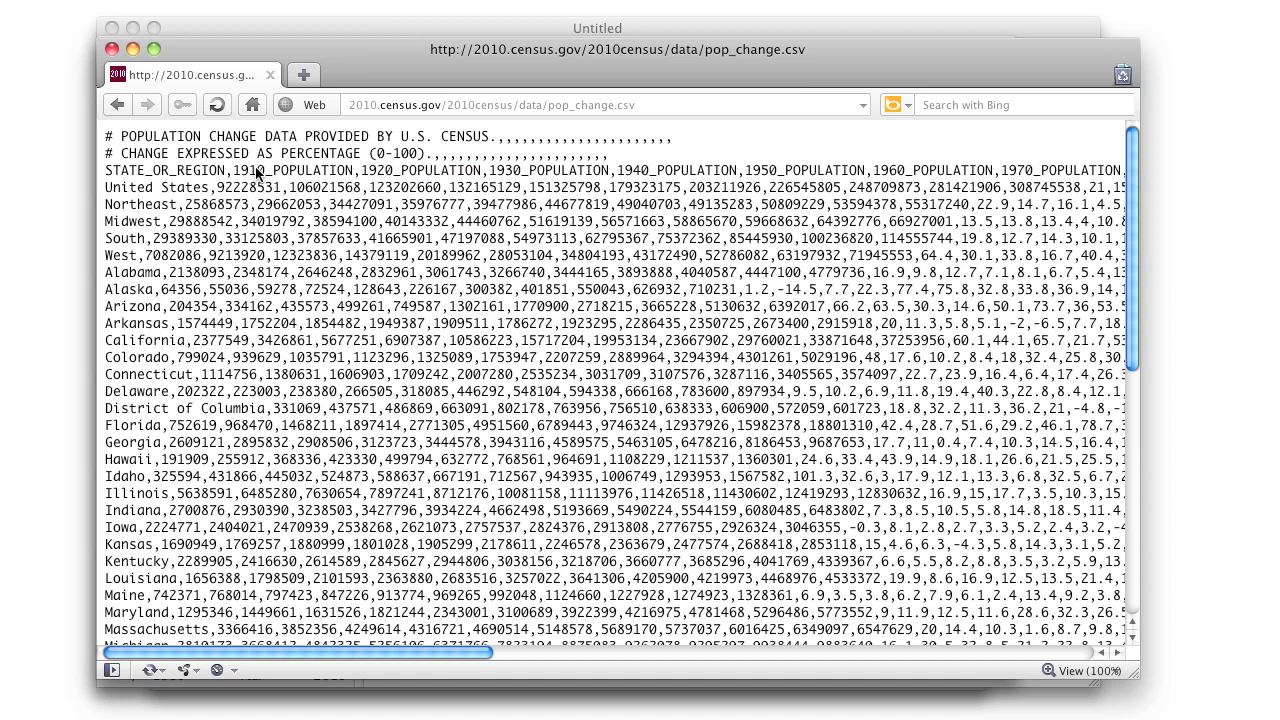
{"action": "key", "text": "super+a"}
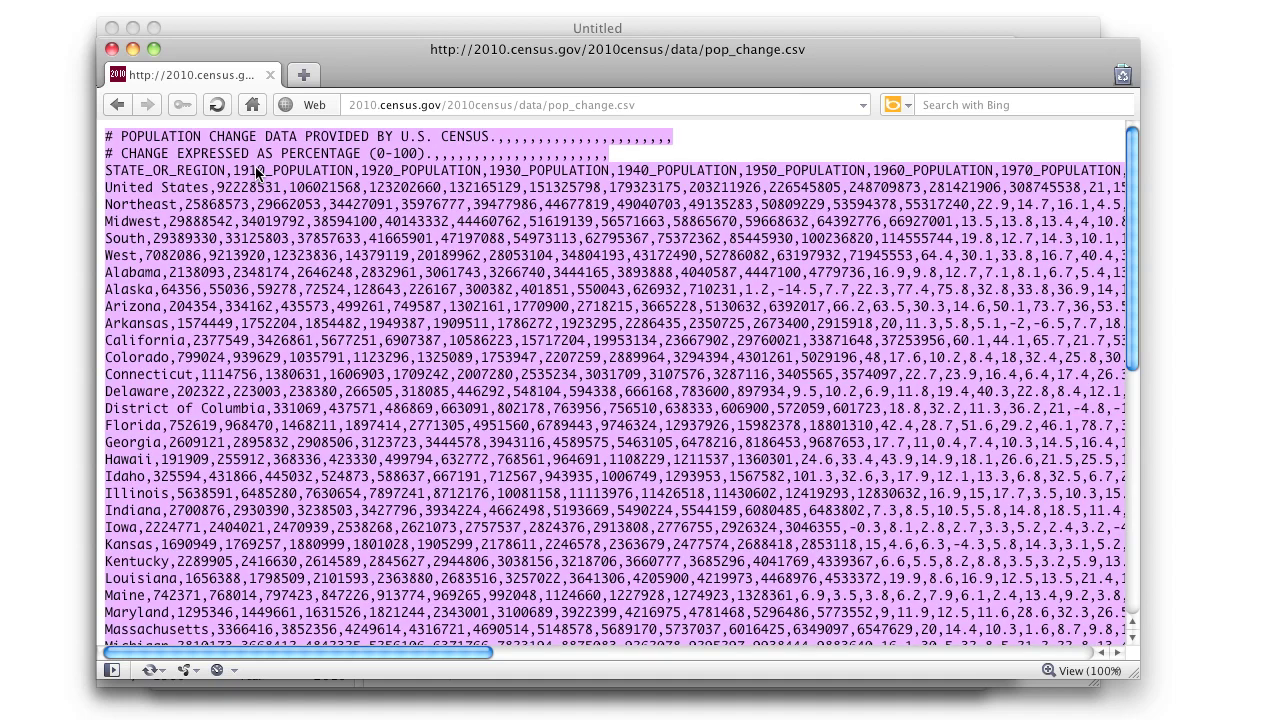
{"action": "key", "text": "super+Tab"}
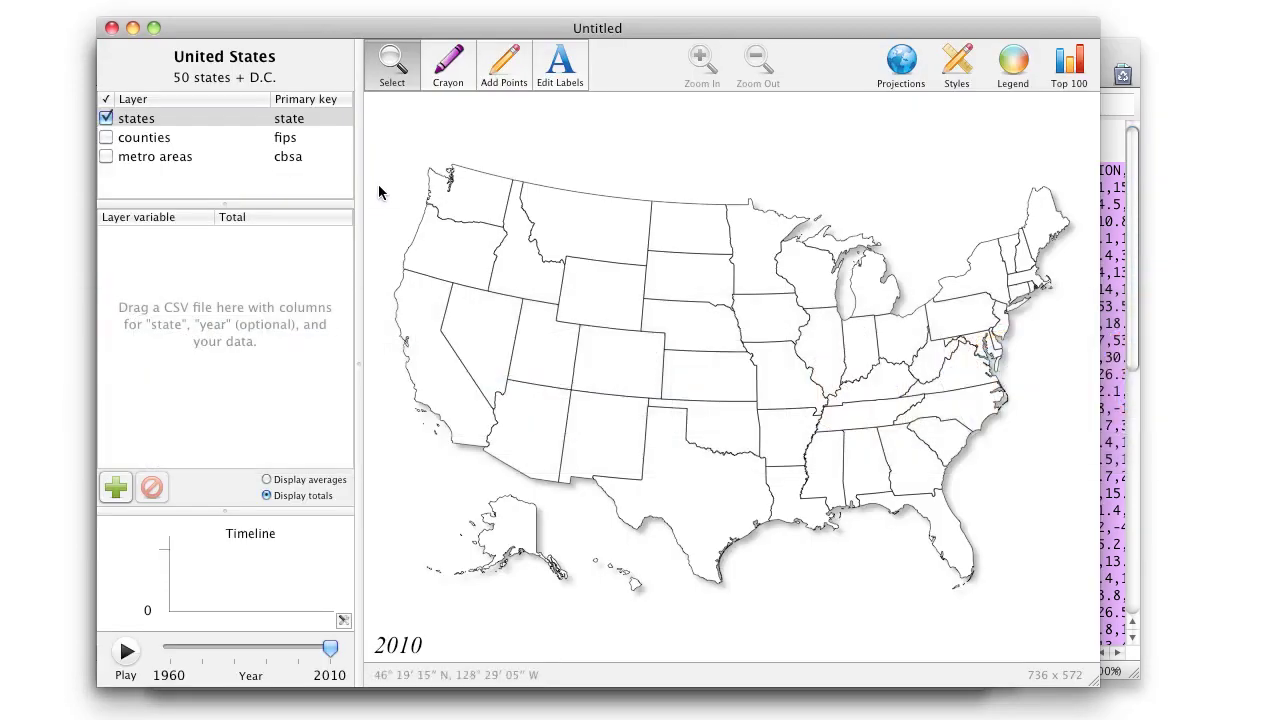
- Paste the census data and import it with STATE_OR_REGION as primary key and states as target layer
{"action": "key", "text": "super+v"}
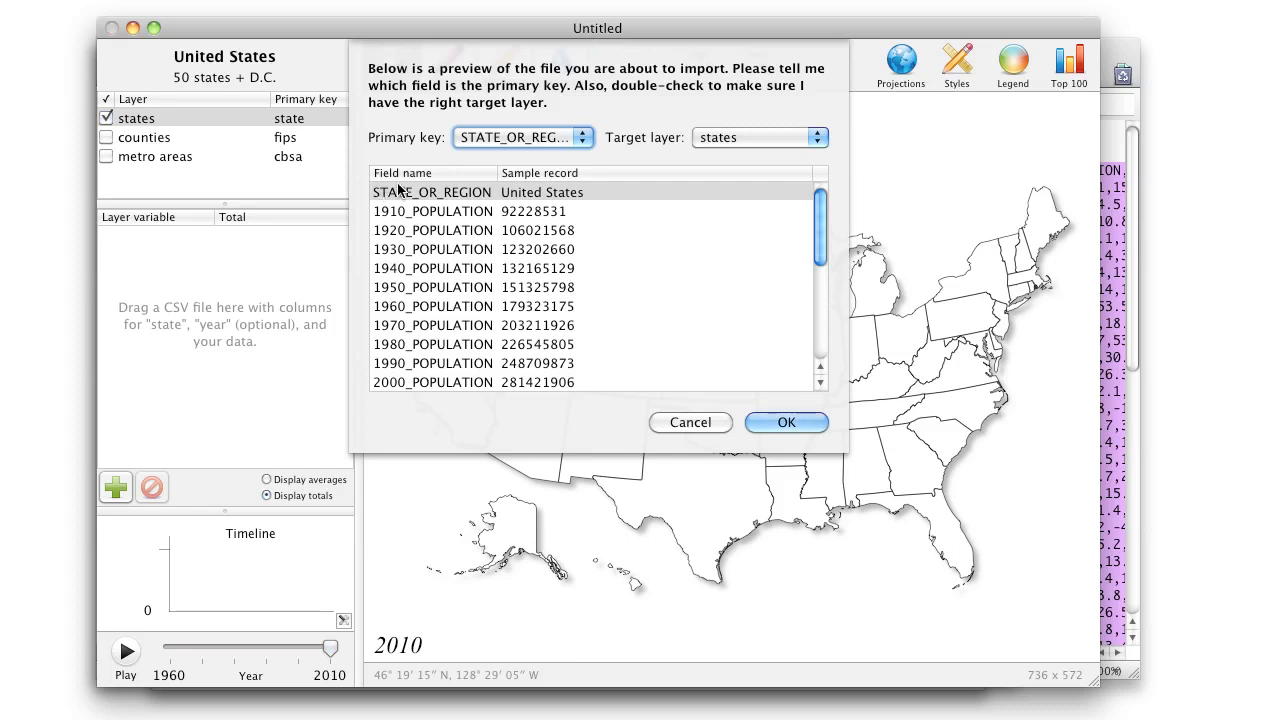
{"action": "left_click", "coordinate": [496, 138]}
{"action": "left_click", "coordinate": [496, 138]}
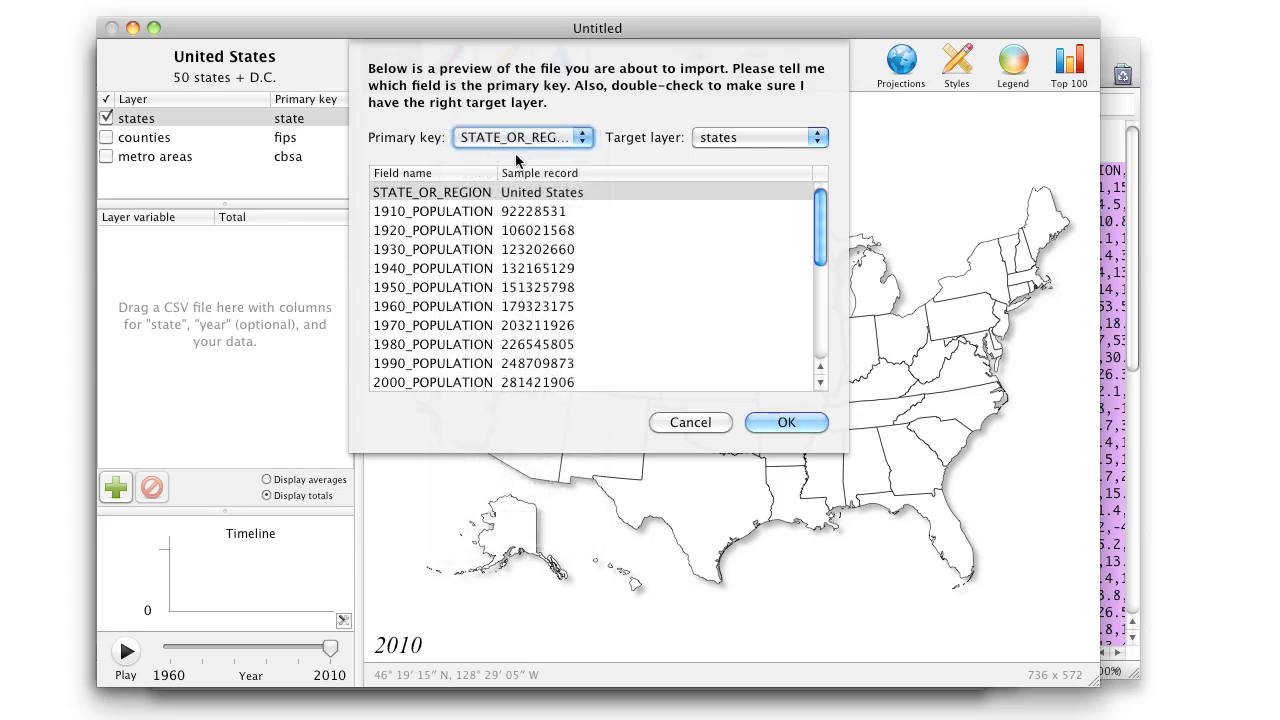
{"action": "left_click", "coordinate": [783, 422]}
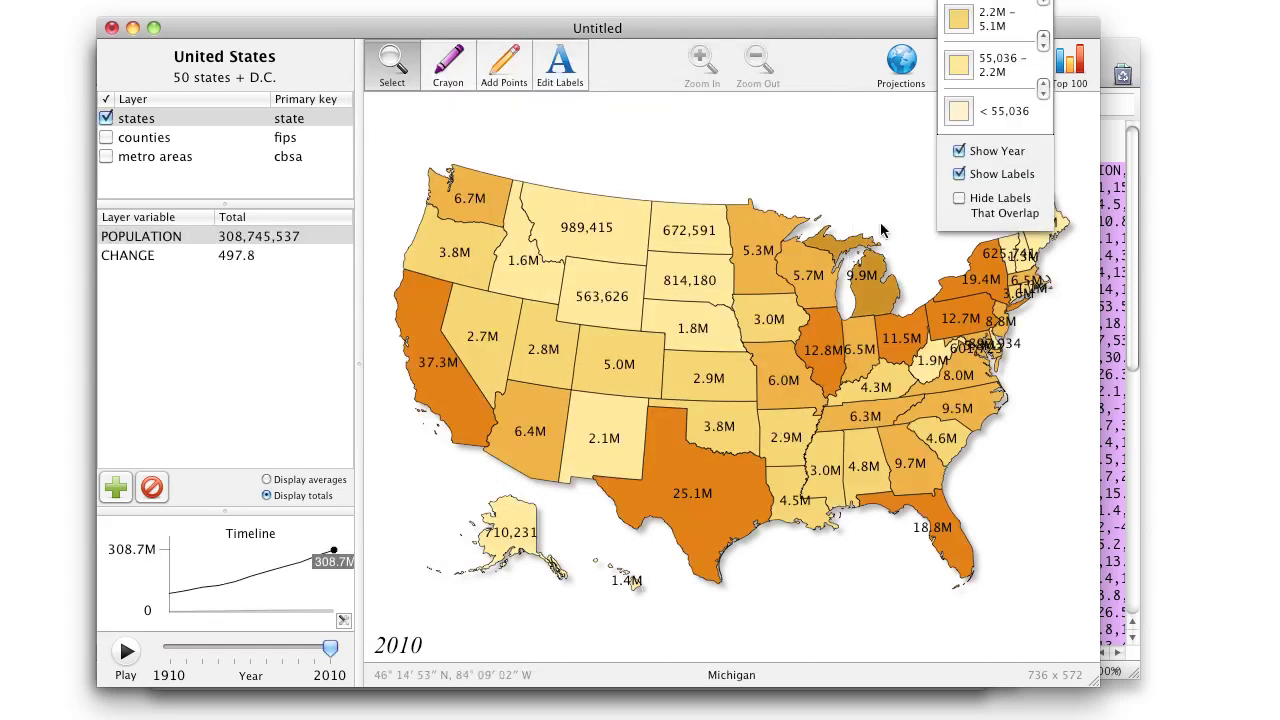
- Move the Key panel beside the map window and pull the overlapping labels of the small northeastern states and D.C. clear of the map
{"action": "left_click_drag", "start_coordinate": [1008, 0], "coordinate": [1194, 208]}
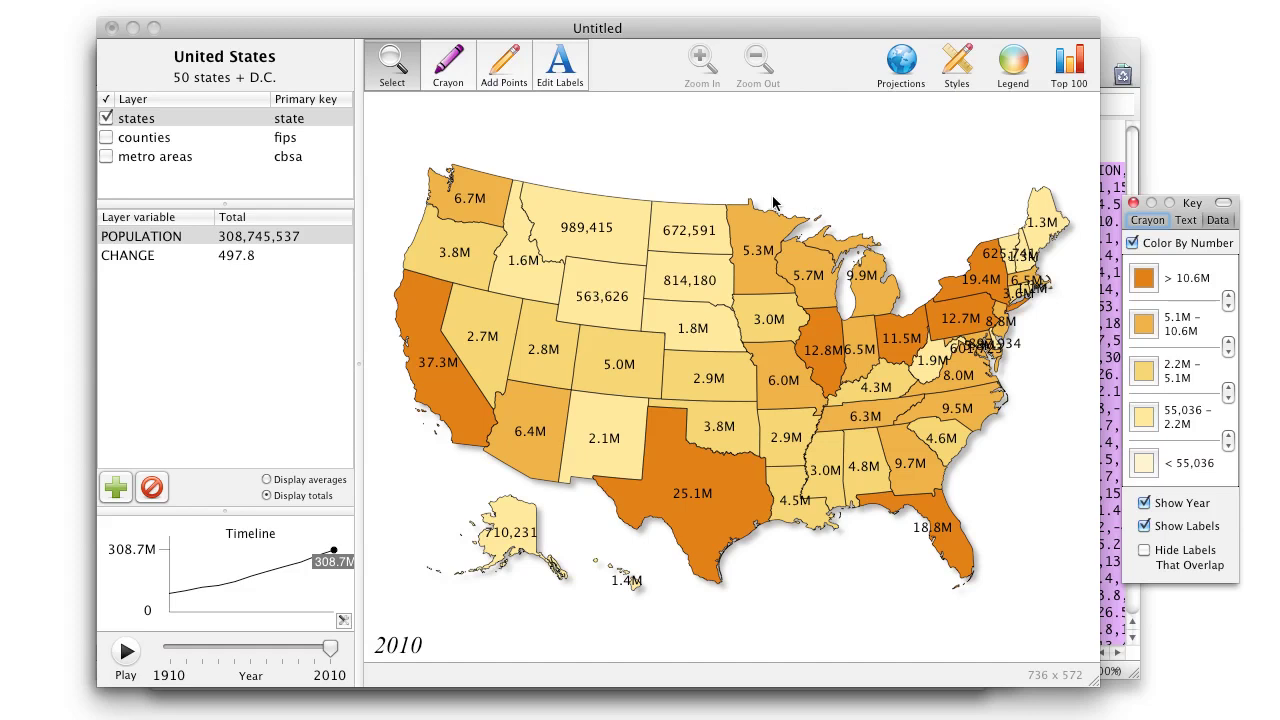
{"action": "left_click", "coordinate": [862, 203]}
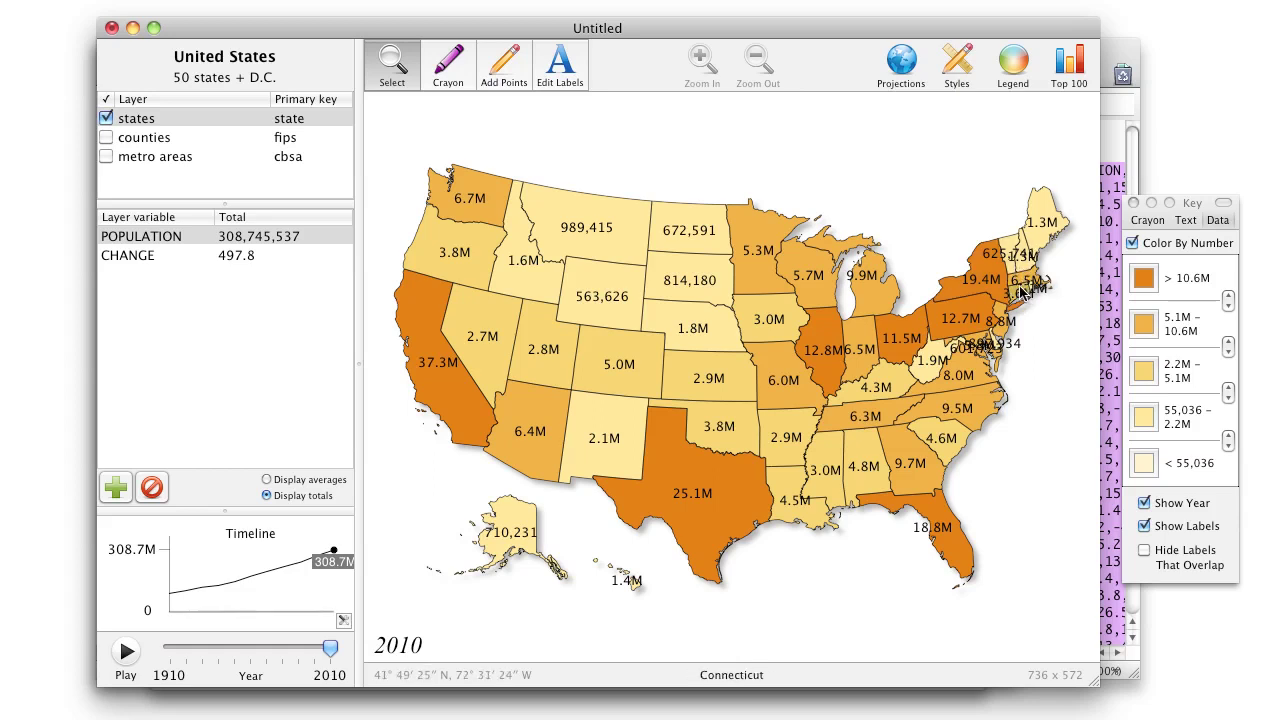
{"action": "left_click_drag", "start_coordinate": [1000, 255], "coordinate": [943, 203]}
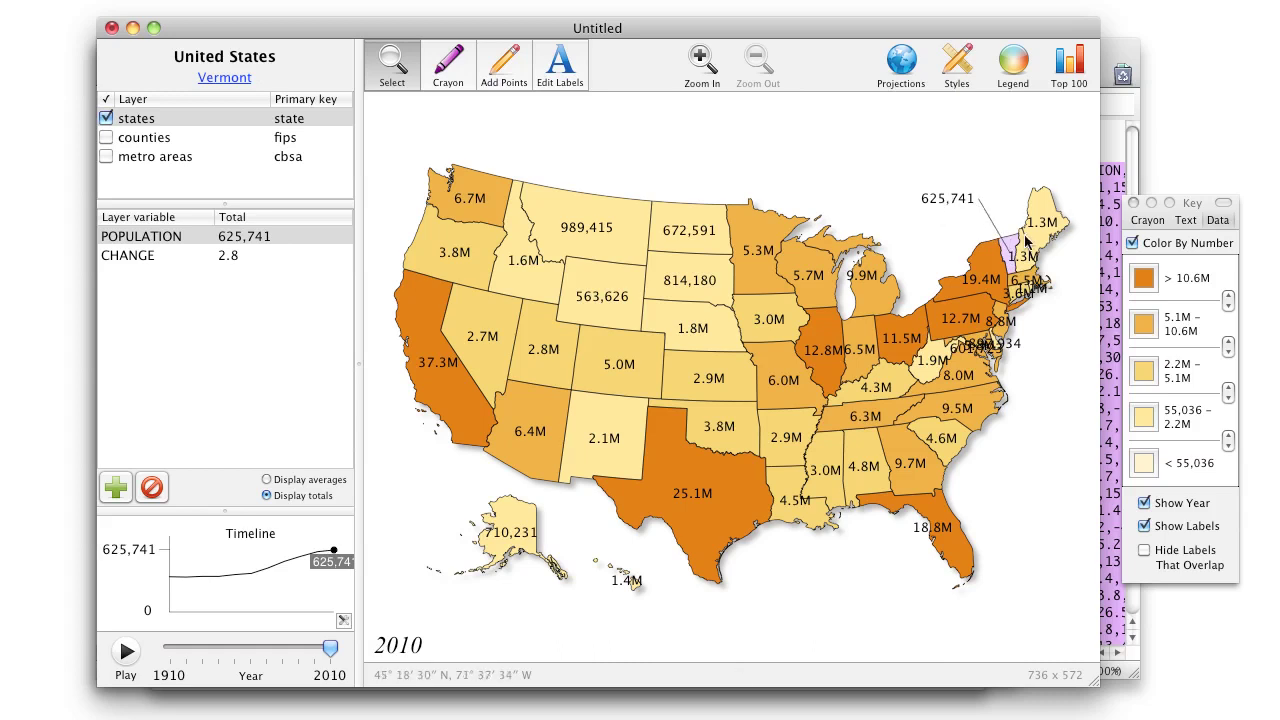
{"action": "left_click_drag", "start_coordinate": [1024, 257], "coordinate": [982, 176]}
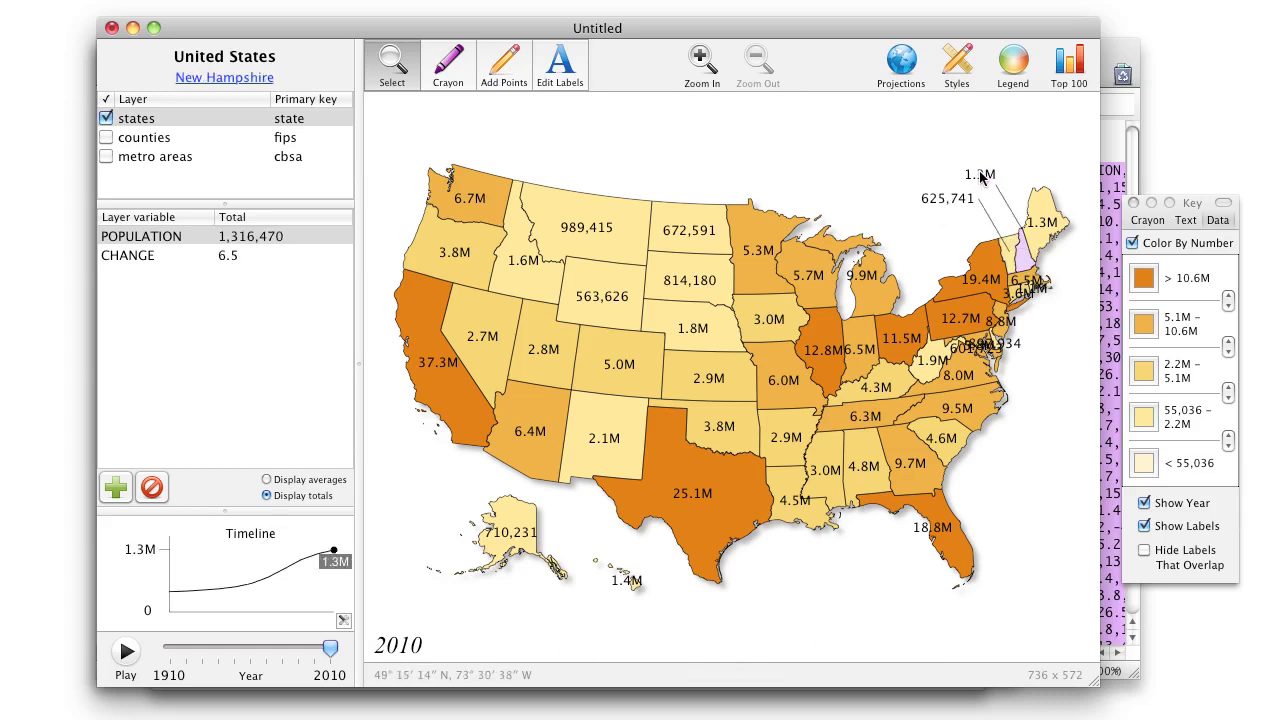
{"action": "left_click_drag", "start_coordinate": [1028, 283], "coordinate": [1067, 367]}
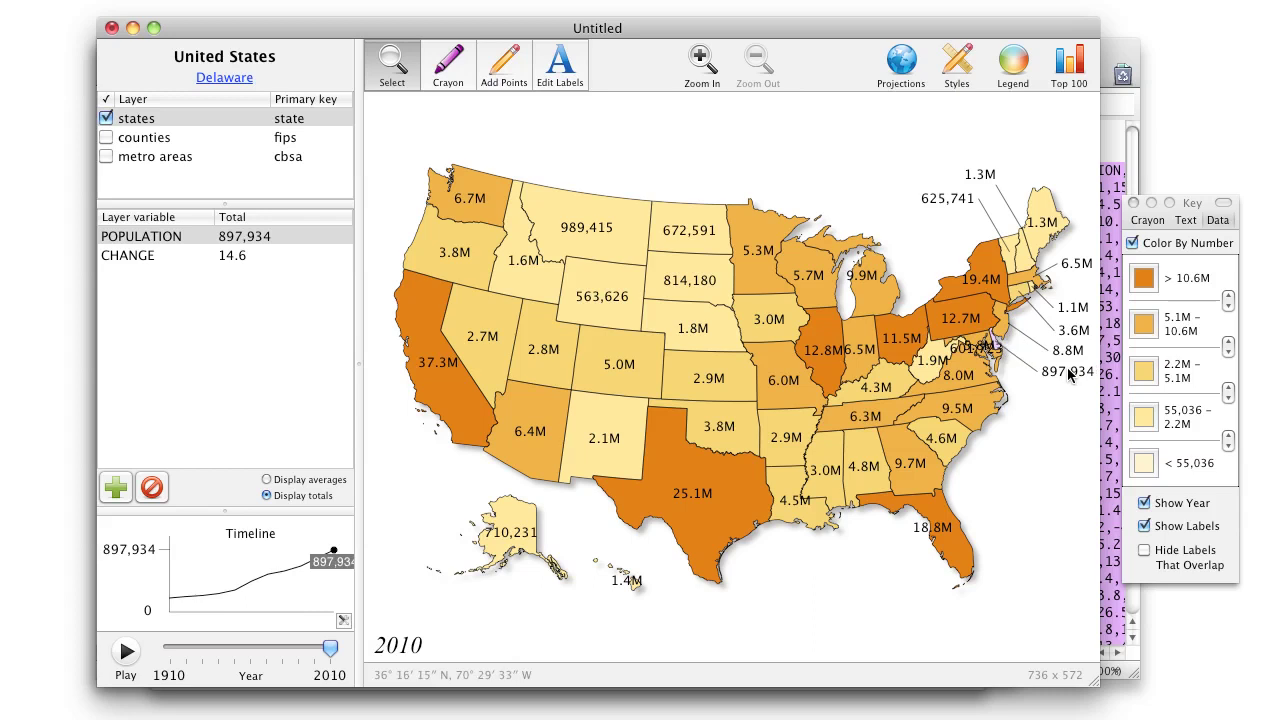
{"action": "left_click_drag", "start_coordinate": [990, 345], "coordinate": [1065, 394]}
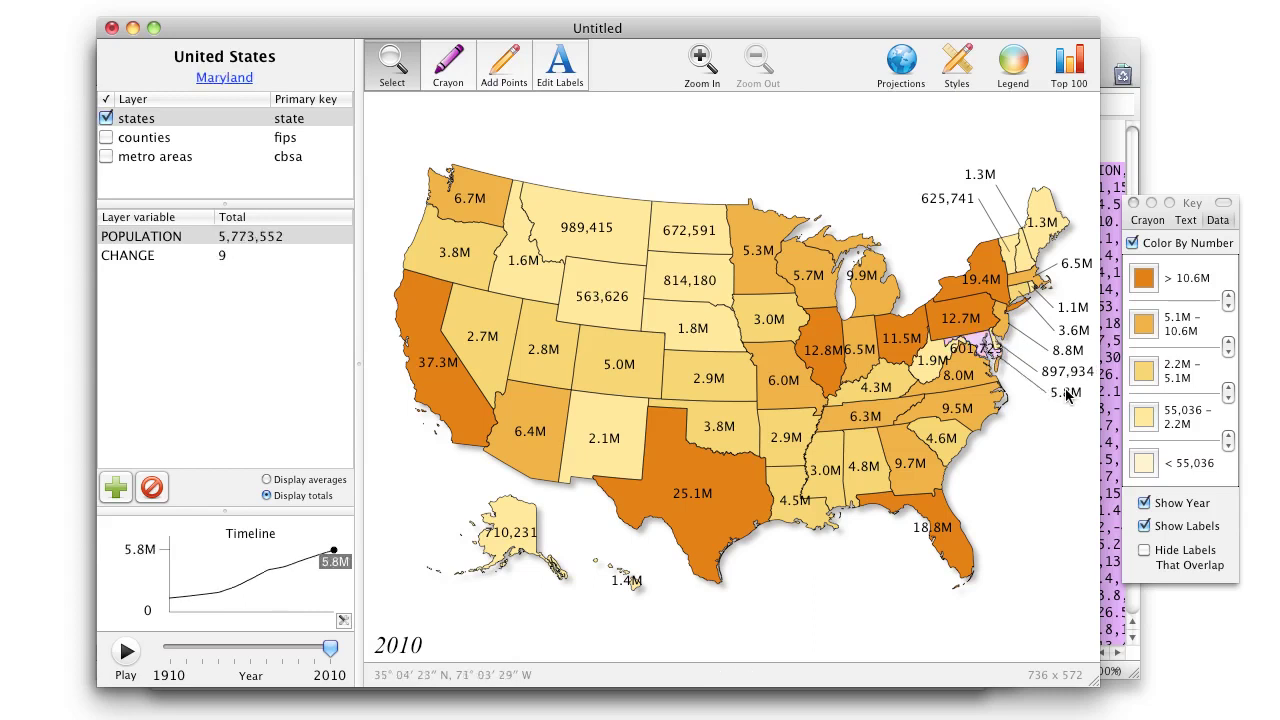
{"action": "left_click_drag", "start_coordinate": [984, 350], "coordinate": [1064, 423]}
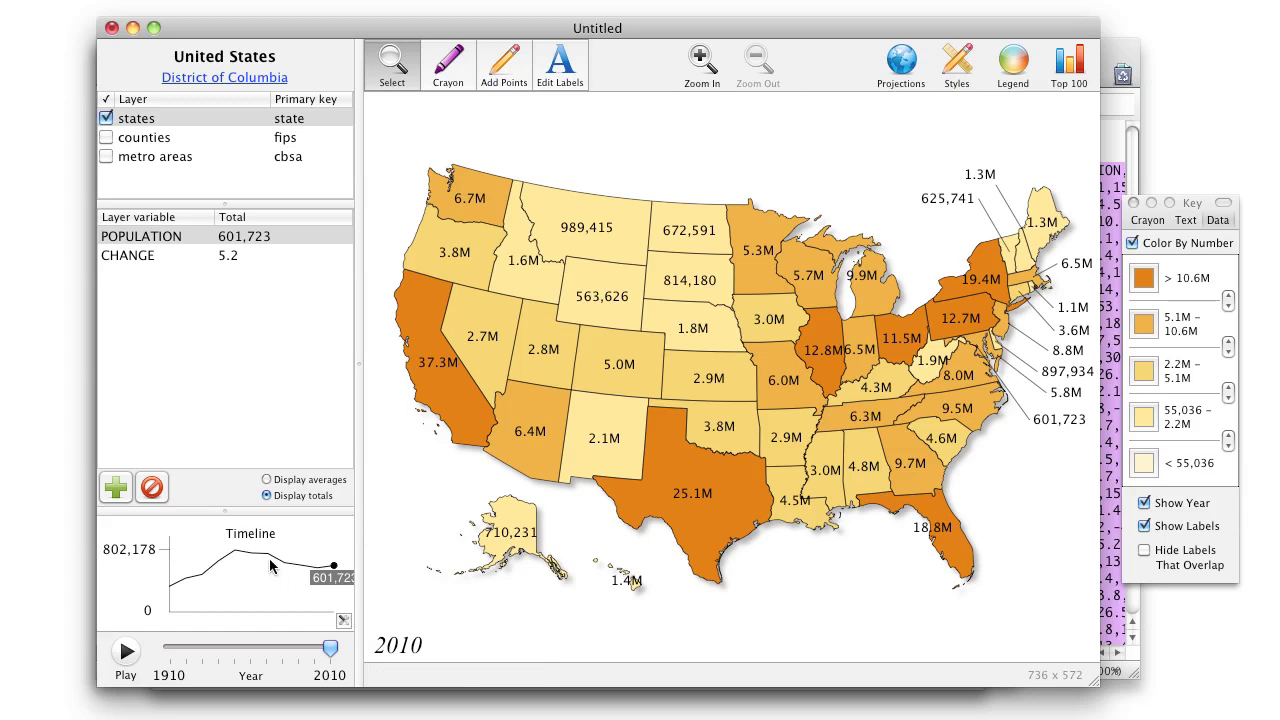
- Set the timeline to 2000 for the whole country and display the CHANGE variable on the map
{"action": "left_click_drag", "start_coordinate": [165, 567], "coordinate": [312, 550]}
{"action": "left_click", "coordinate": [428, 575]}
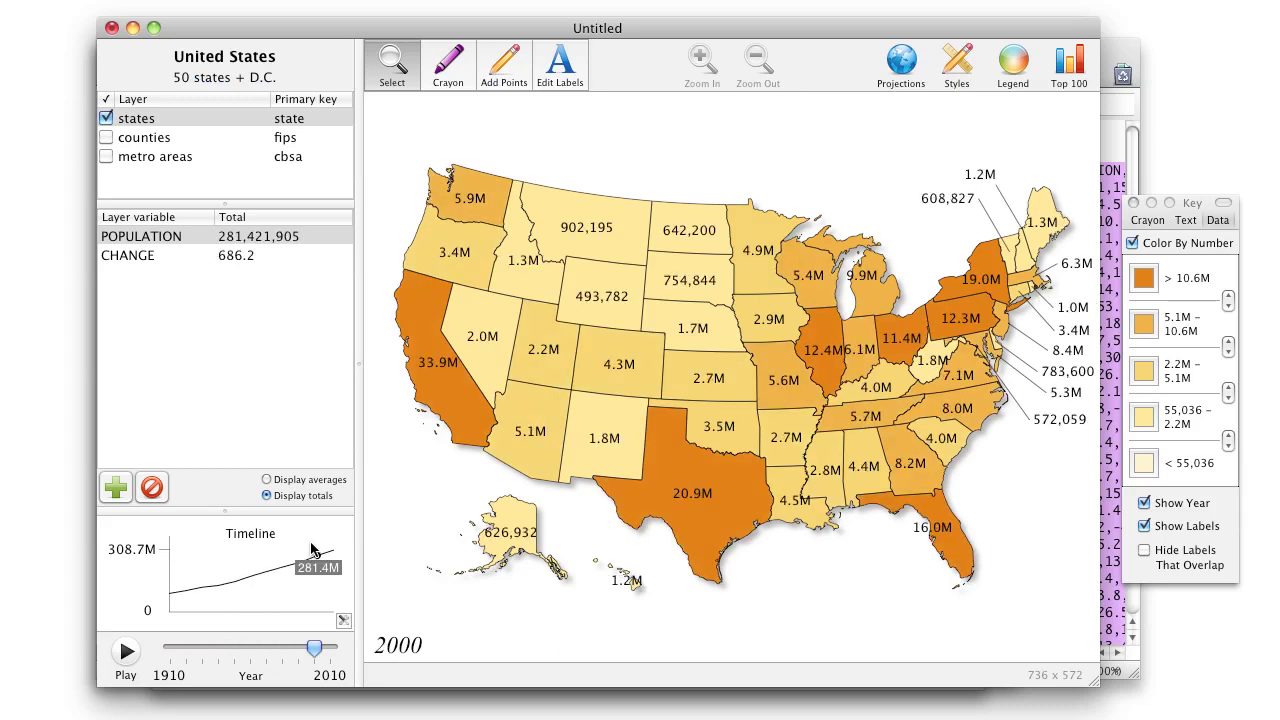
{"action": "left_click", "coordinate": [210, 240]}
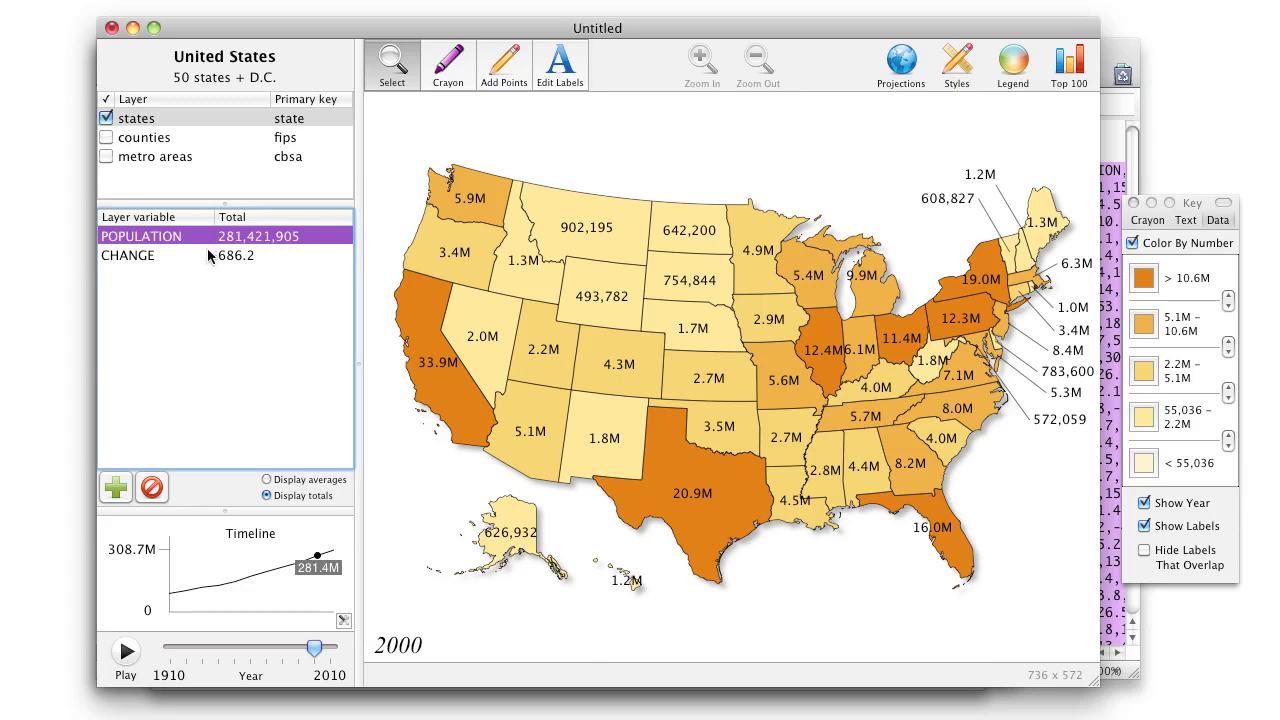
{"action": "left_click", "coordinate": [207, 255]}
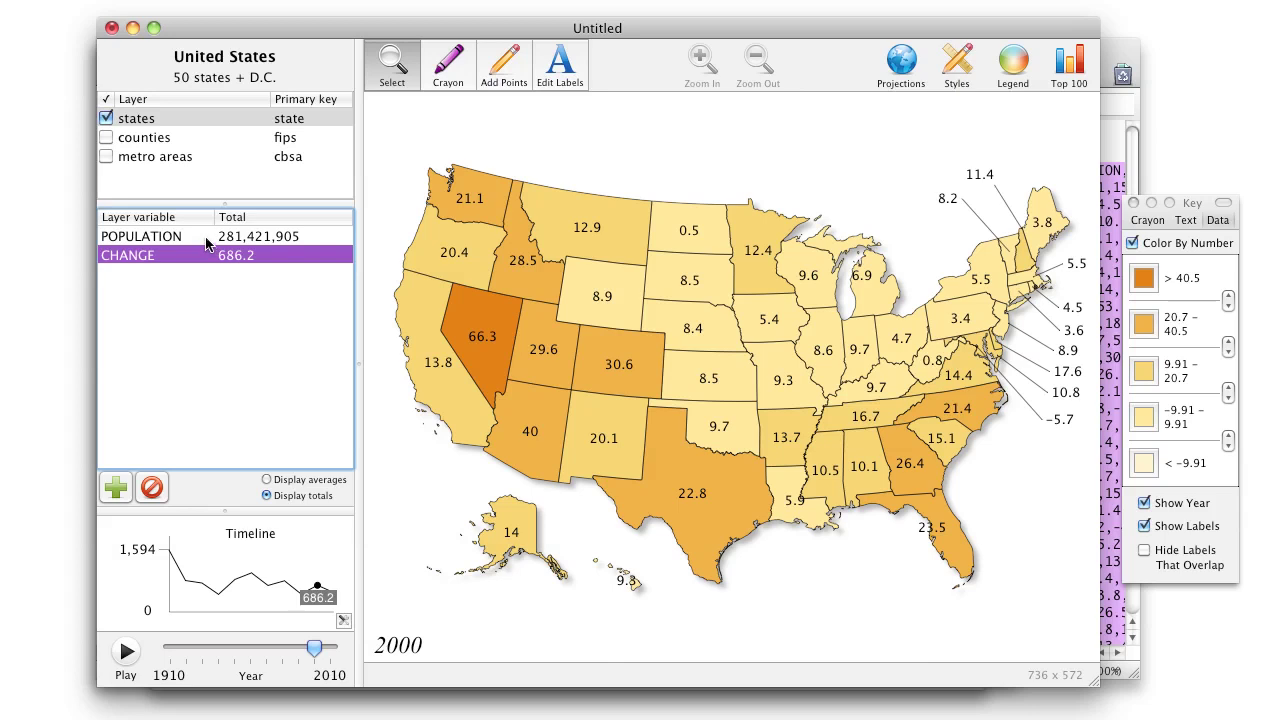
- Compute the 10-year percent change of POPULATION and compare its map with that of the CHANGE variable
{"action": "right_click", "coordinate": [207, 243]}
{"action": "mouse_move", "coordinate": [228, 248]}
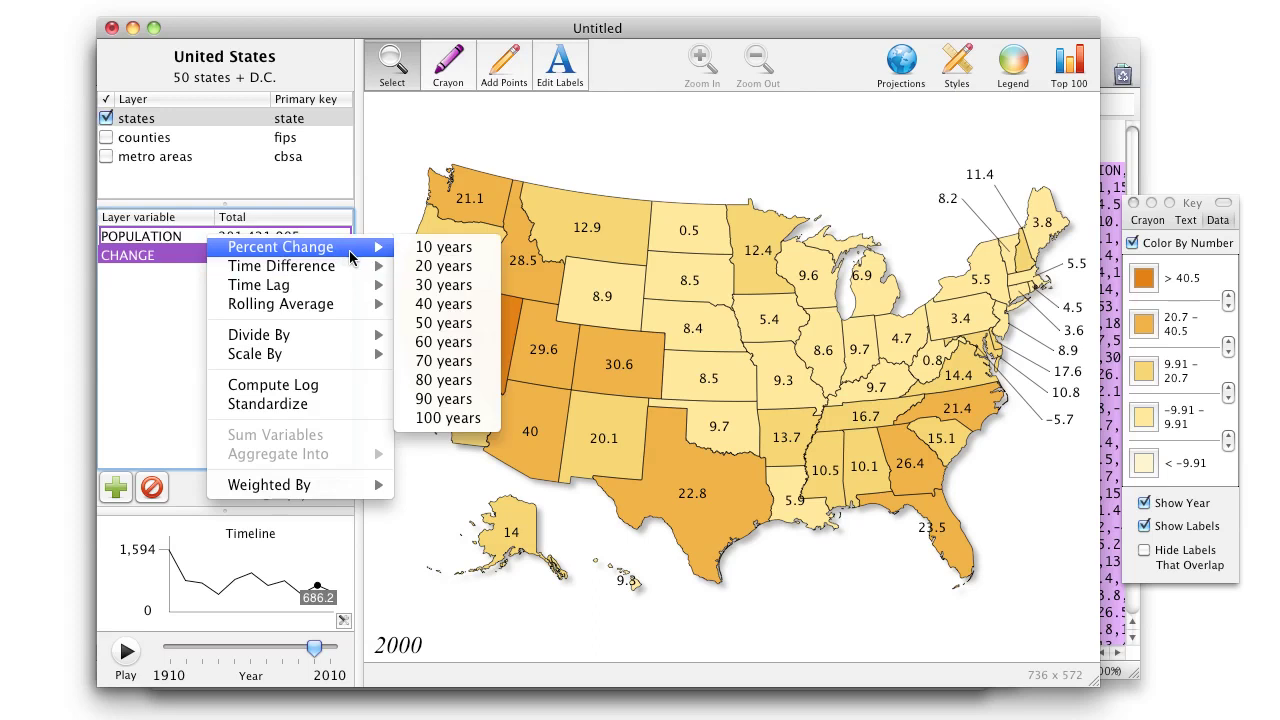
{"action": "left_click", "coordinate": [428, 256]}
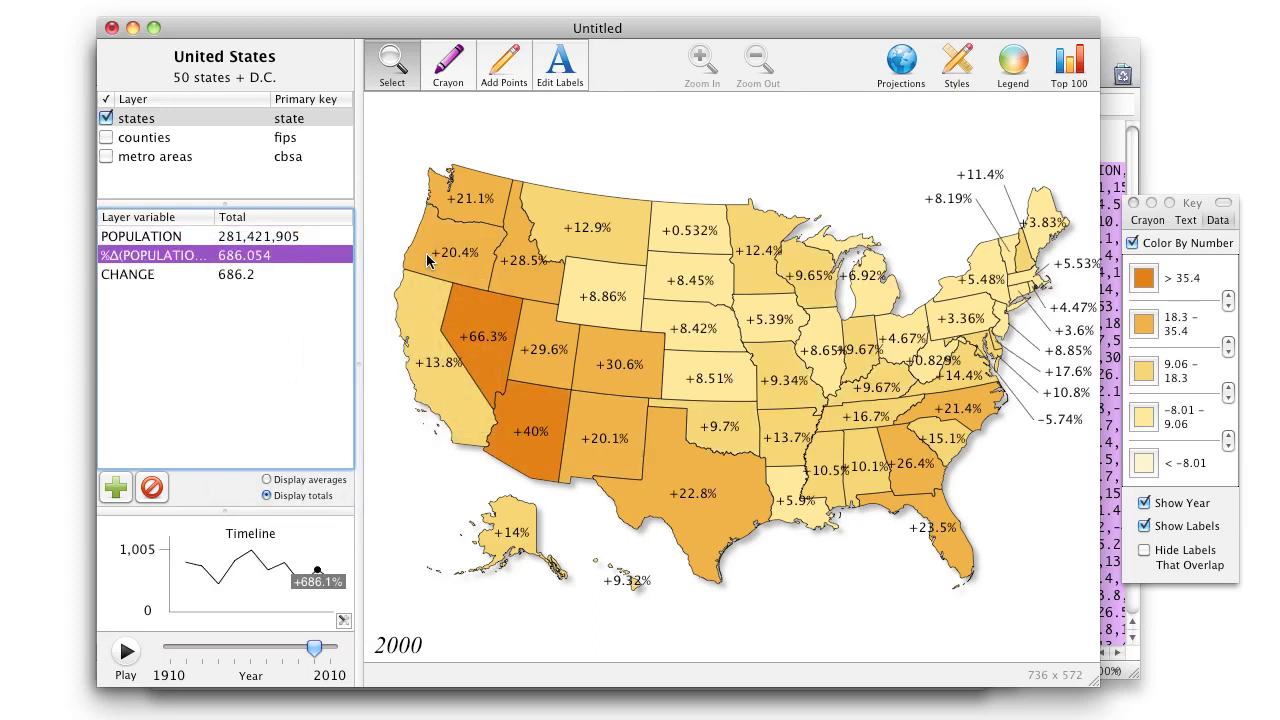
{"action": "left_click", "coordinate": [174, 277]}
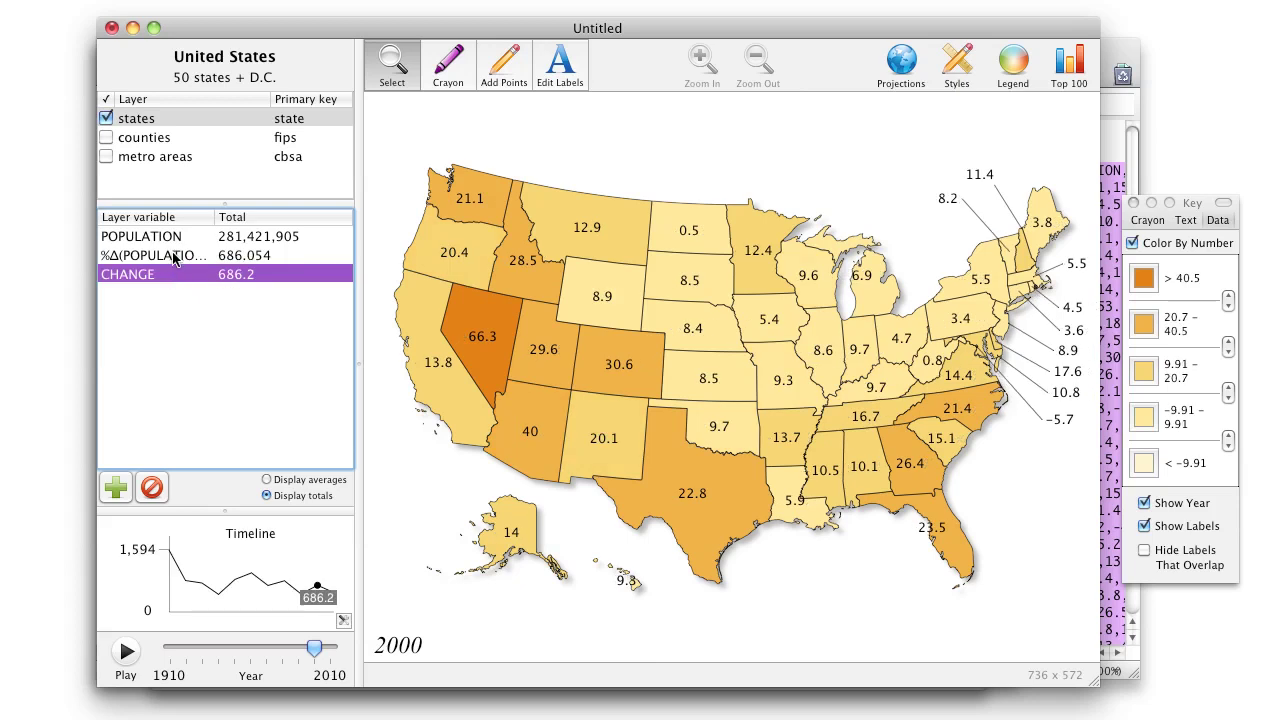
{"action": "left_click", "coordinate": [178, 257]}
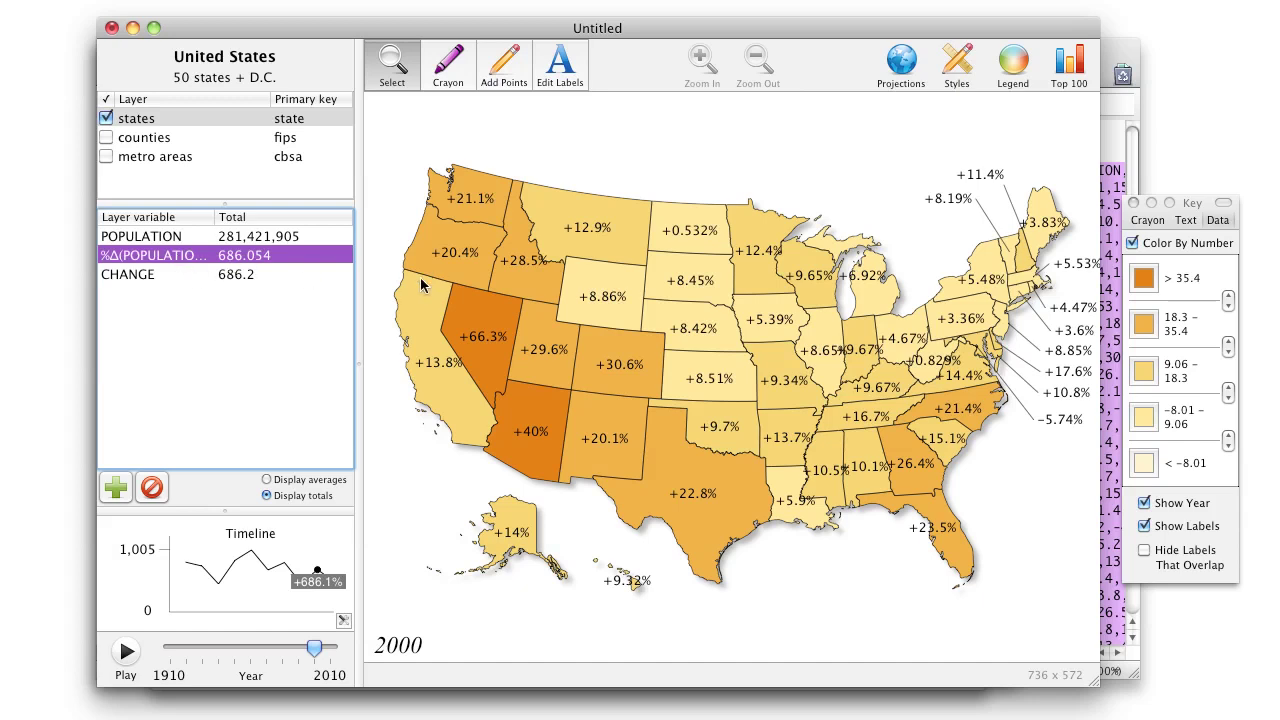
- Delete the CHANGE variable from the states layer and display POPULATION on the map
{"action": "left_click", "coordinate": [322, 274]}
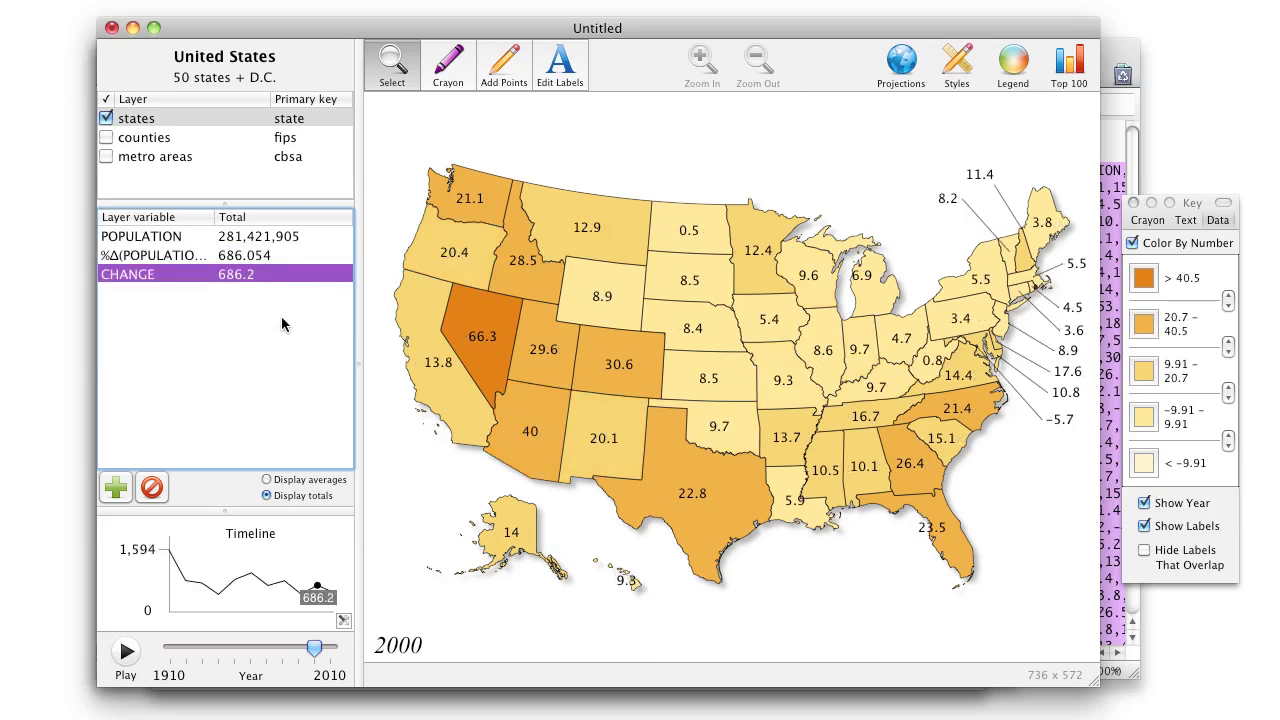
{"action": "left_click", "coordinate": [151, 487]}
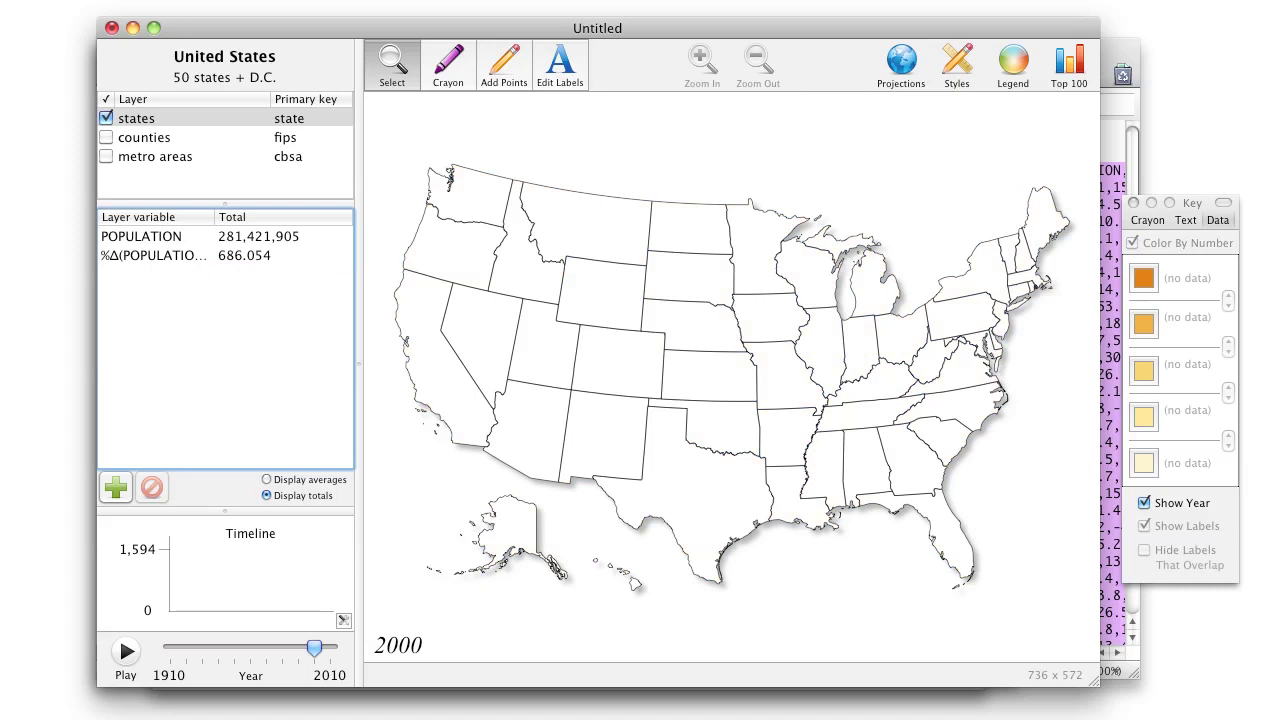
{"action": "left_click", "coordinate": [190, 236]}
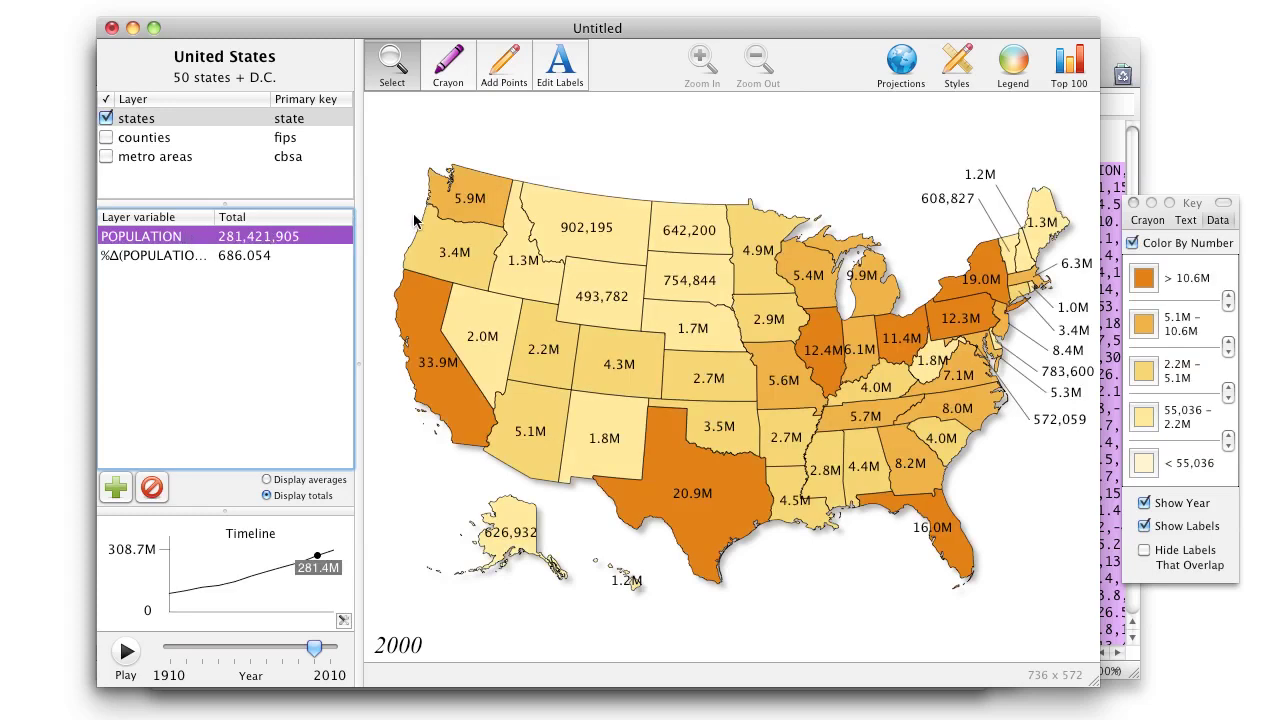
- Title the POPULATION map "Population of the United States"
{"action": "left_click", "coordinate": [486, 121]}
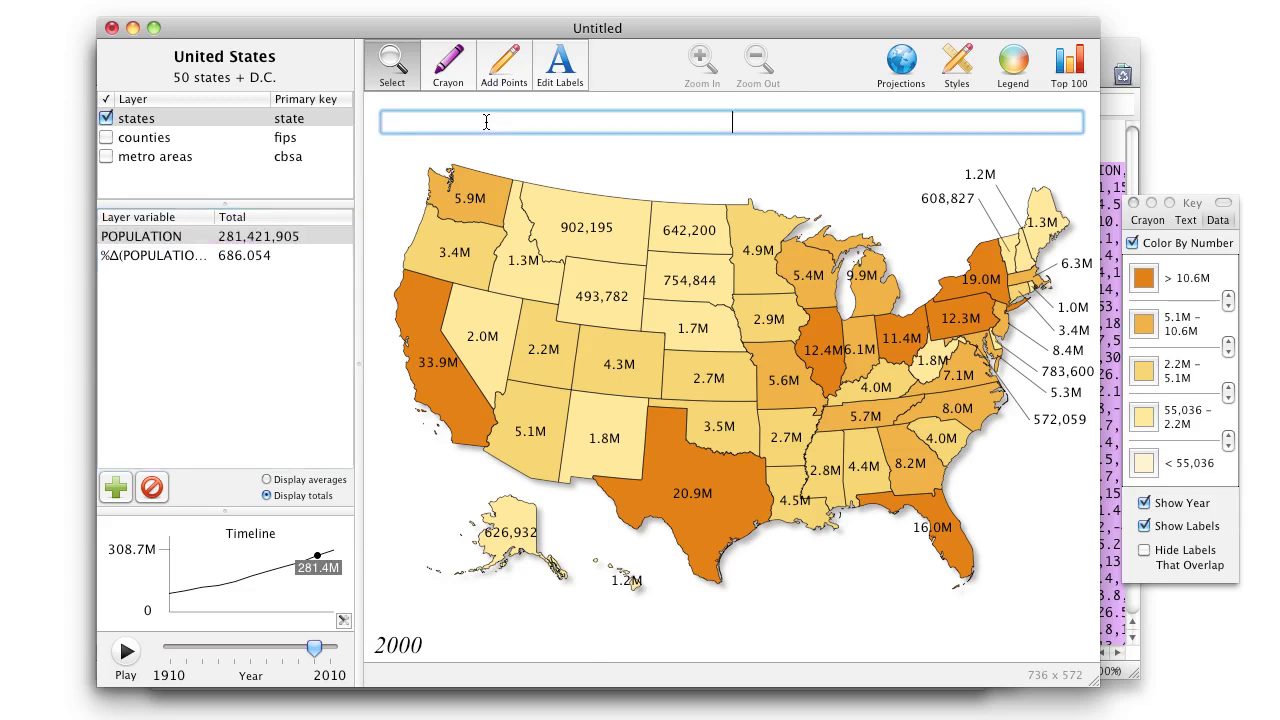
{"action": "type", "text": "Population of the Unit"}
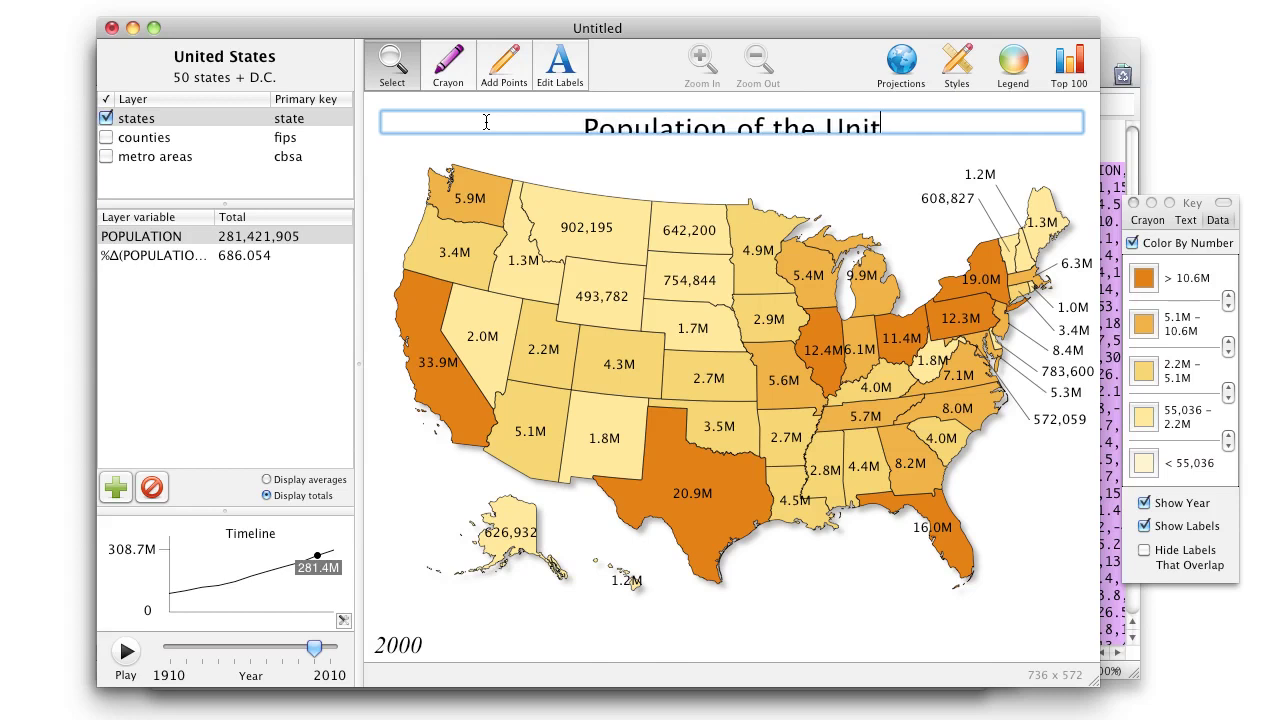
{"action": "type", "text": "ed States"}
{"action": "key", "text": "Return"}
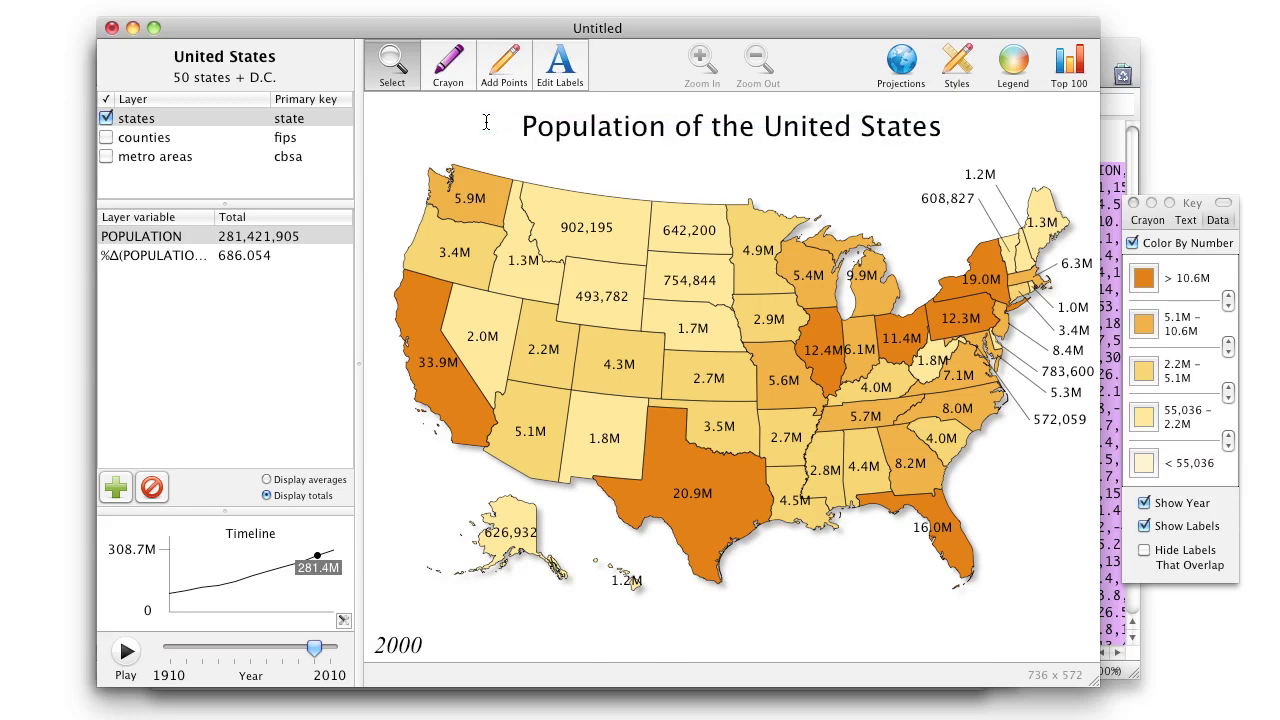
- Display the percent-change variable and title its map "Population Change of the United States"
{"action": "left_click", "coordinate": [276, 256]}
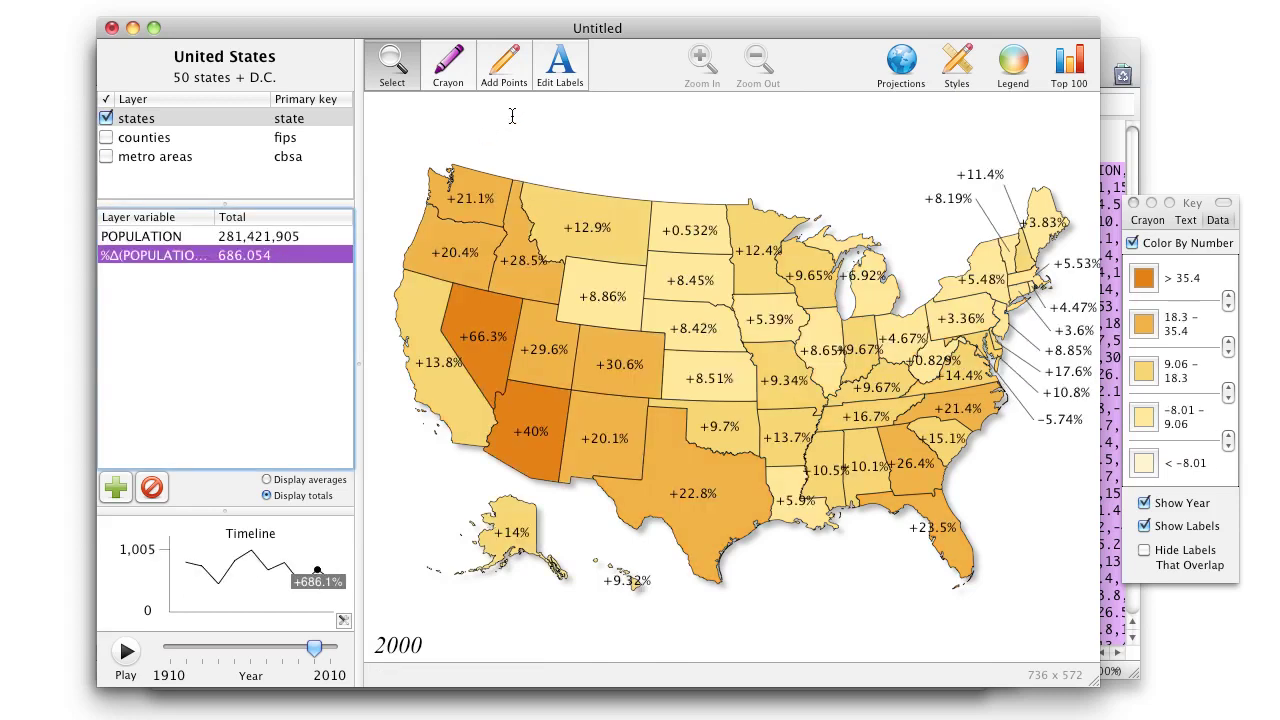
{"action": "left_click", "coordinate": [521, 117]}
{"action": "type", "text": "Popul"}
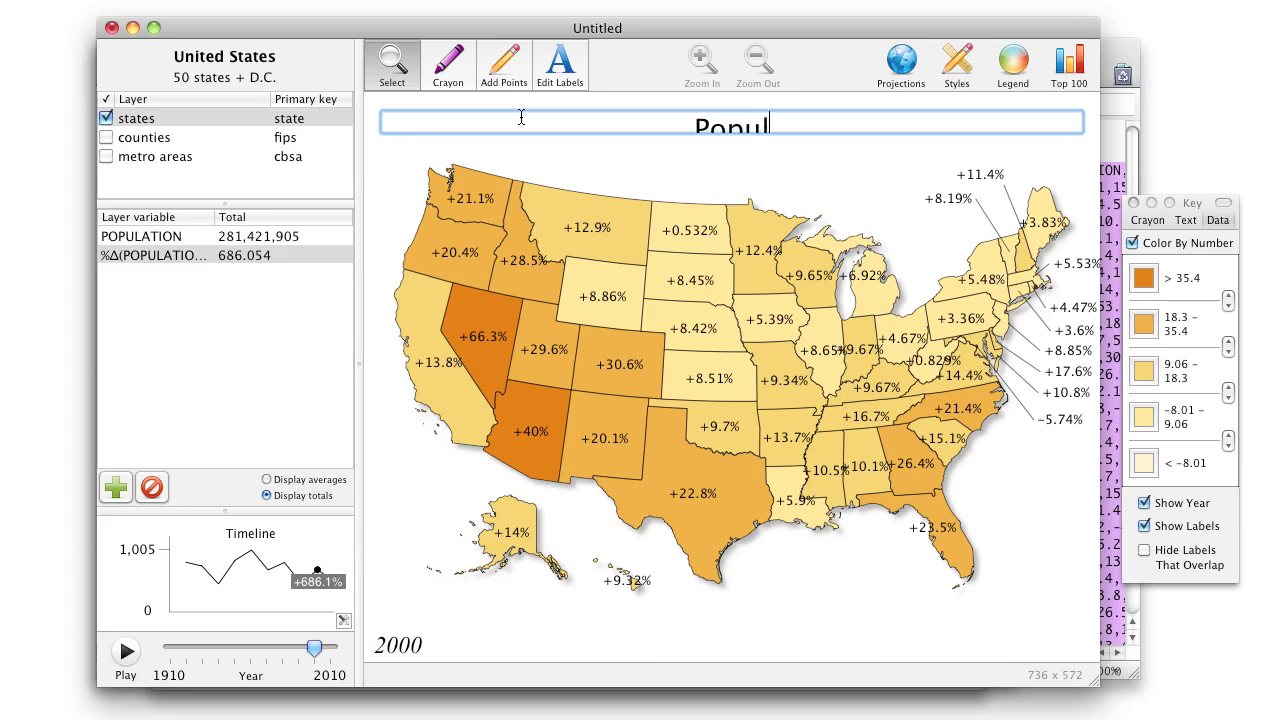
{"action": "type", "text": "ation Change of the "}
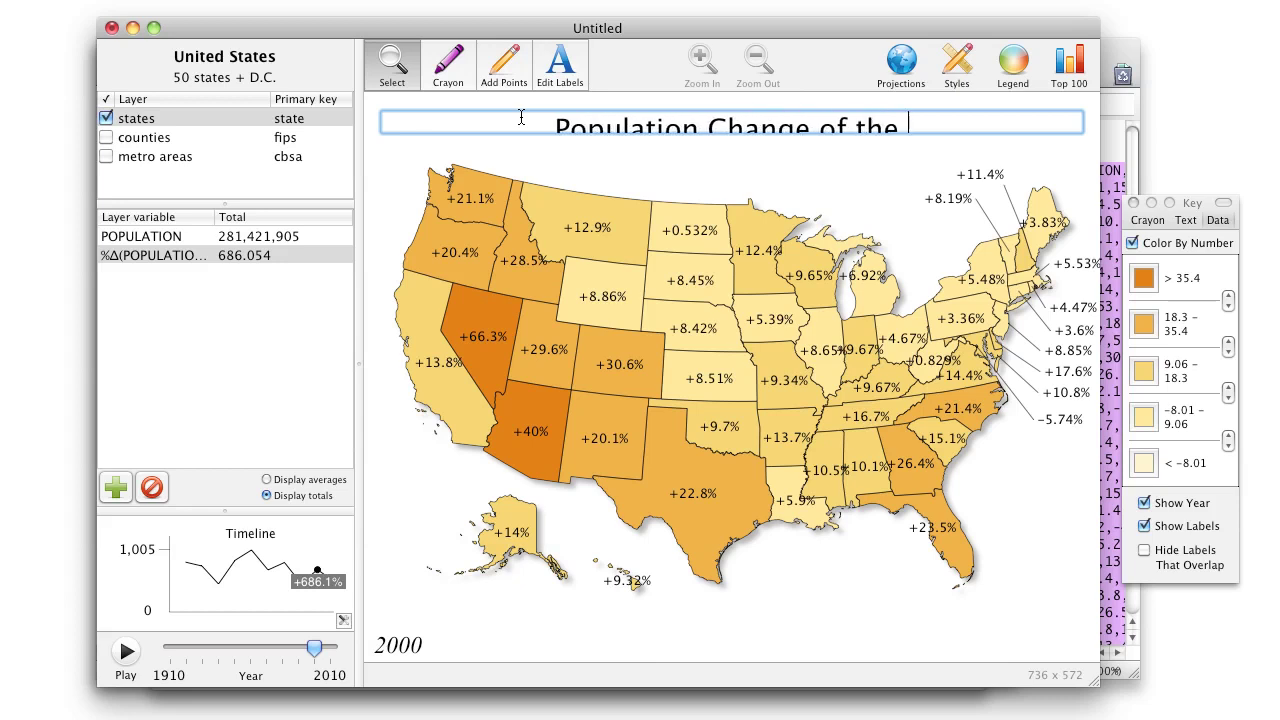
{"action": "type", "text": "United States"}
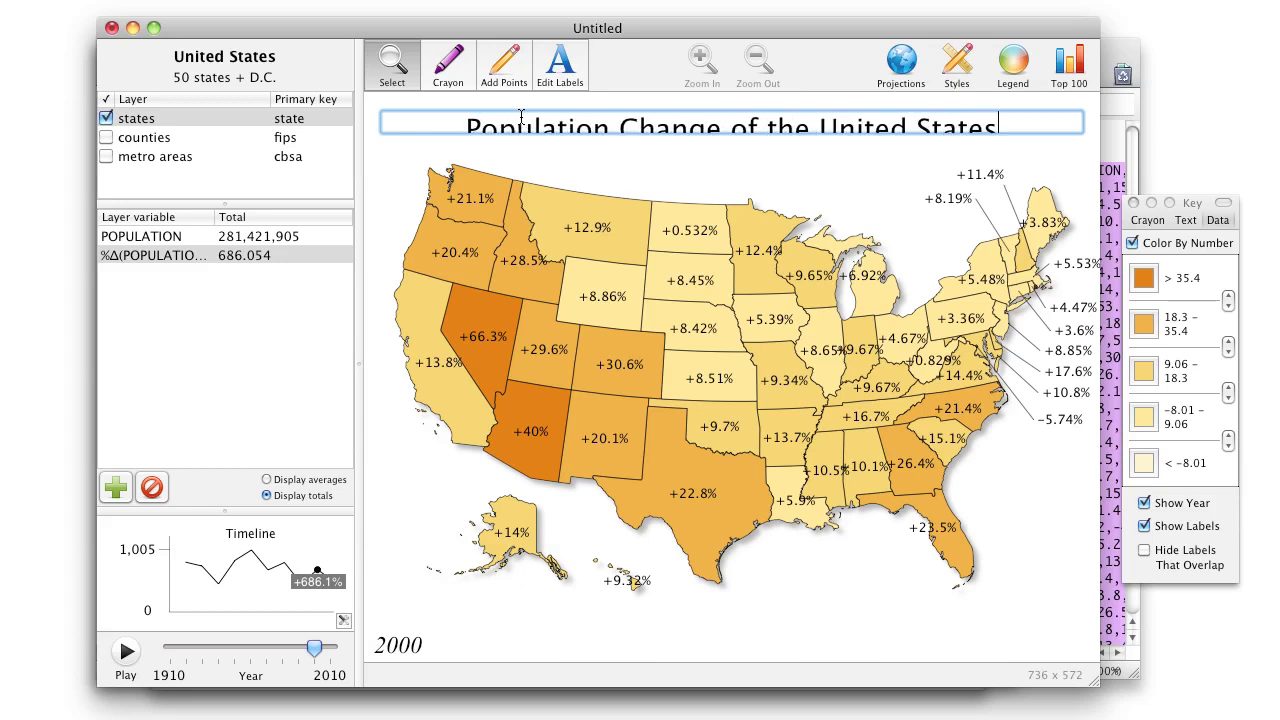
{"action": "key", "text": "Return"}
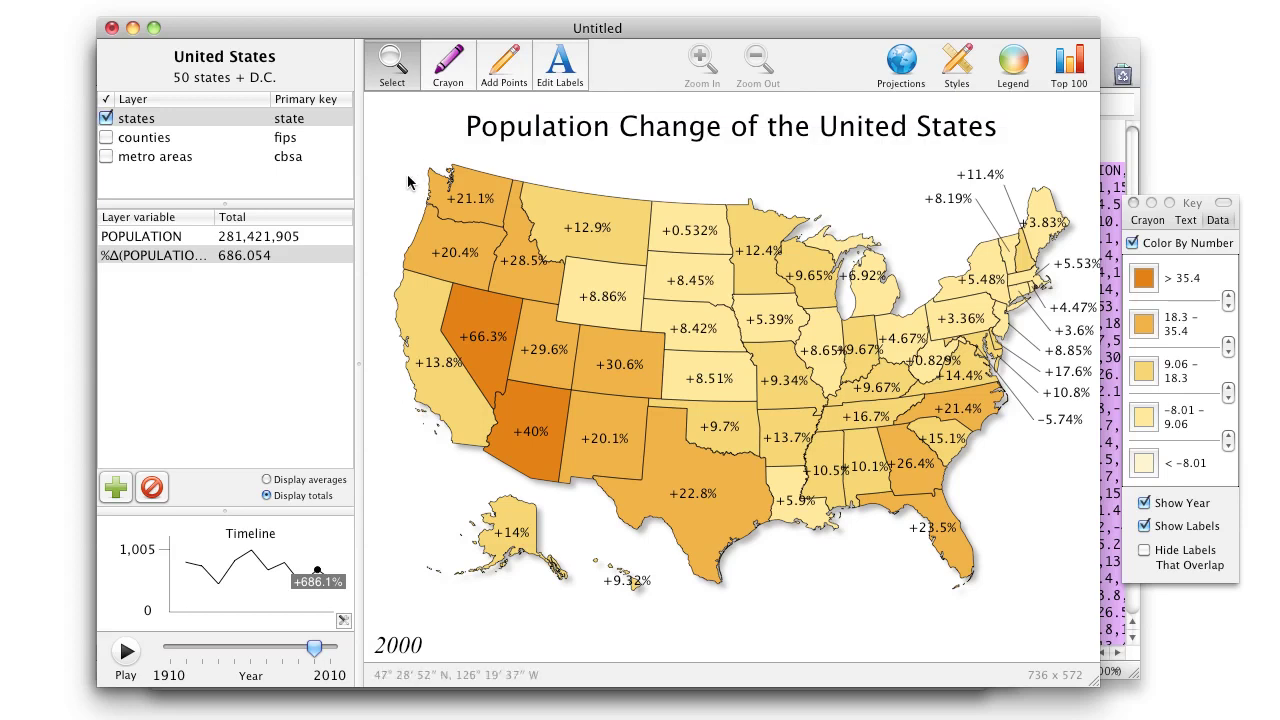
{"action": "left_click_drag", "start_coordinate": [408, 176], "coordinate": [745, 254]}
{"action": "left_click", "coordinate": [835, 215]}
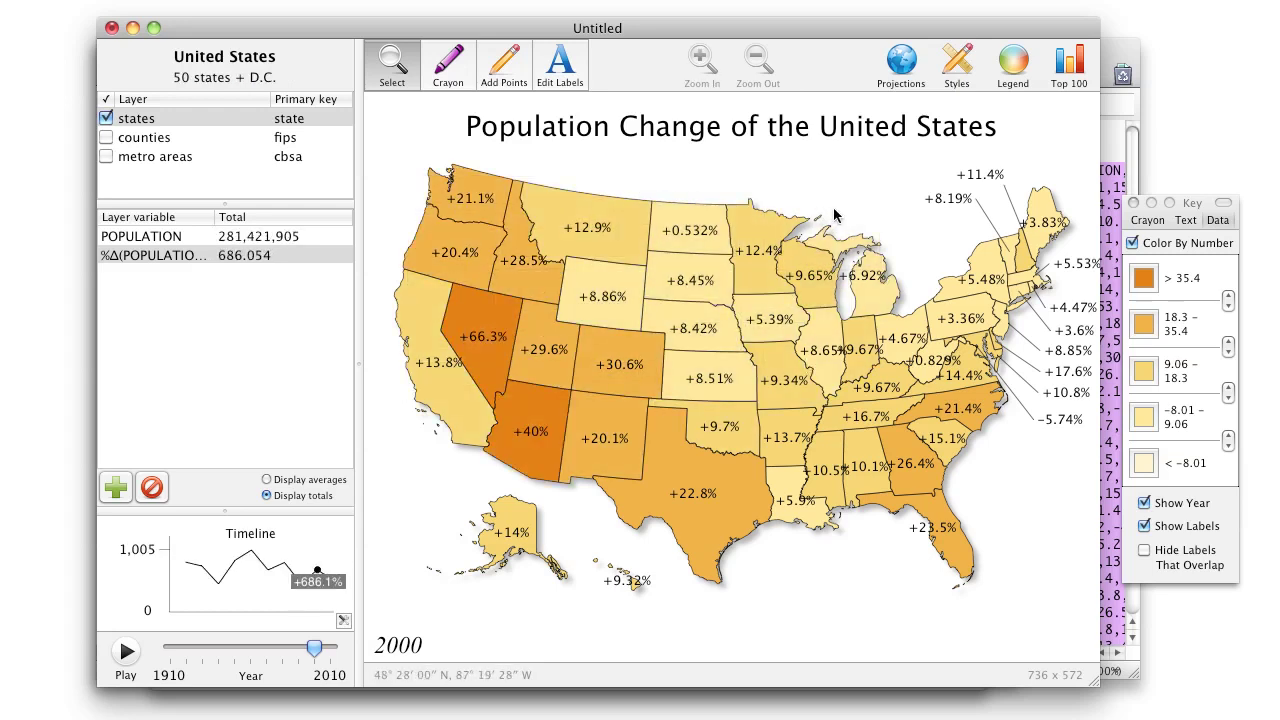